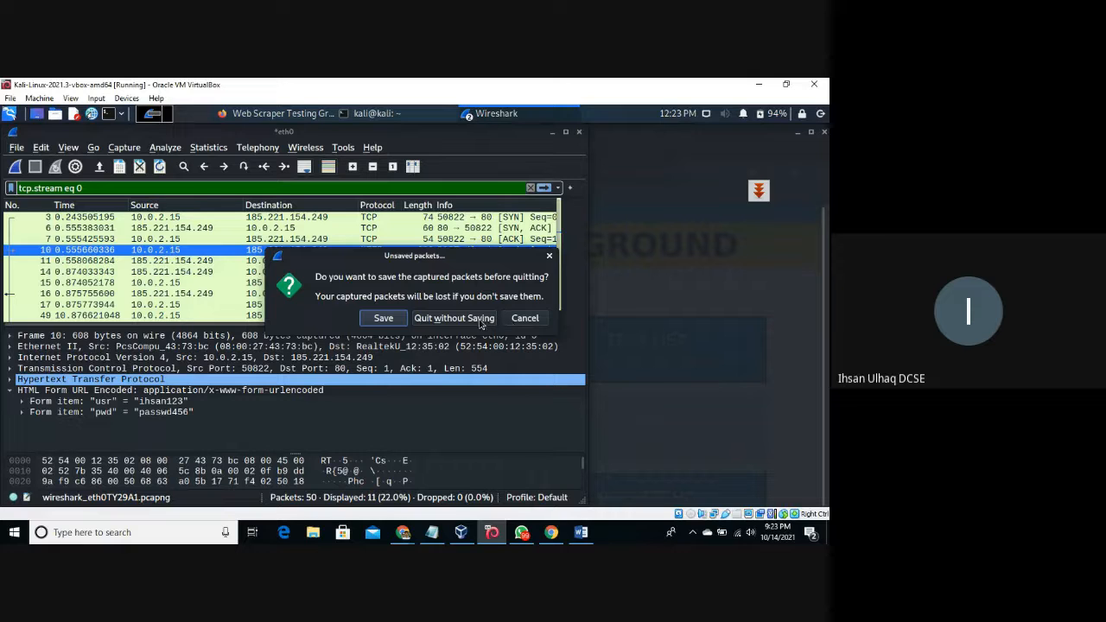
- Quit Wireshark without saving the captured packets and close the Web Scraper Testing Ground page in Firefox
{"action": "left_click", "coordinate": [454, 318]}
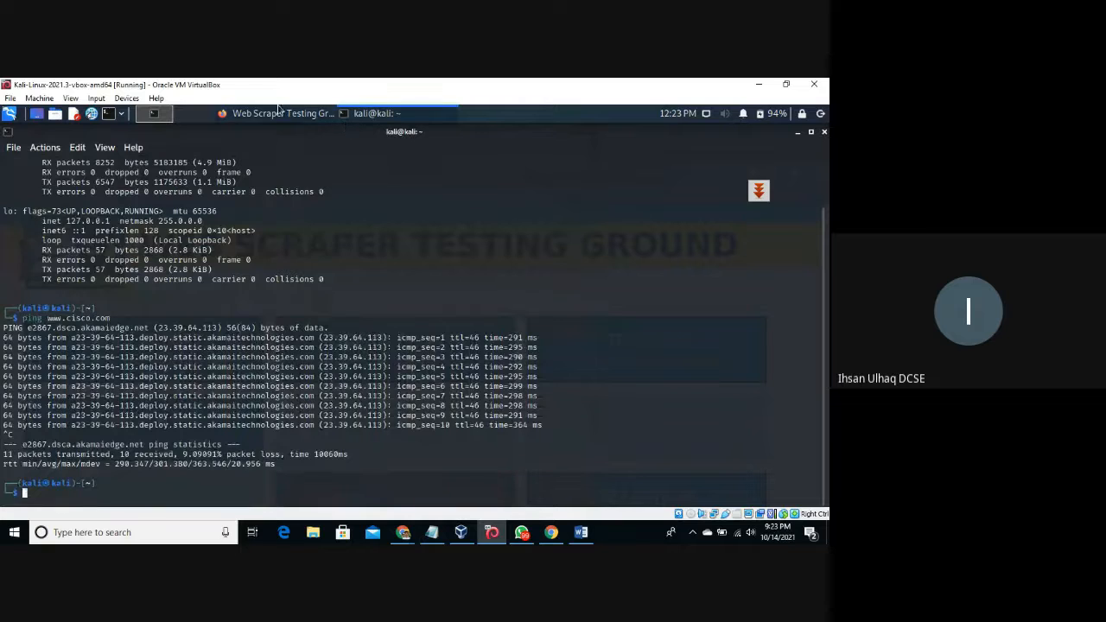
{"action": "left_click", "coordinate": [274, 113]}
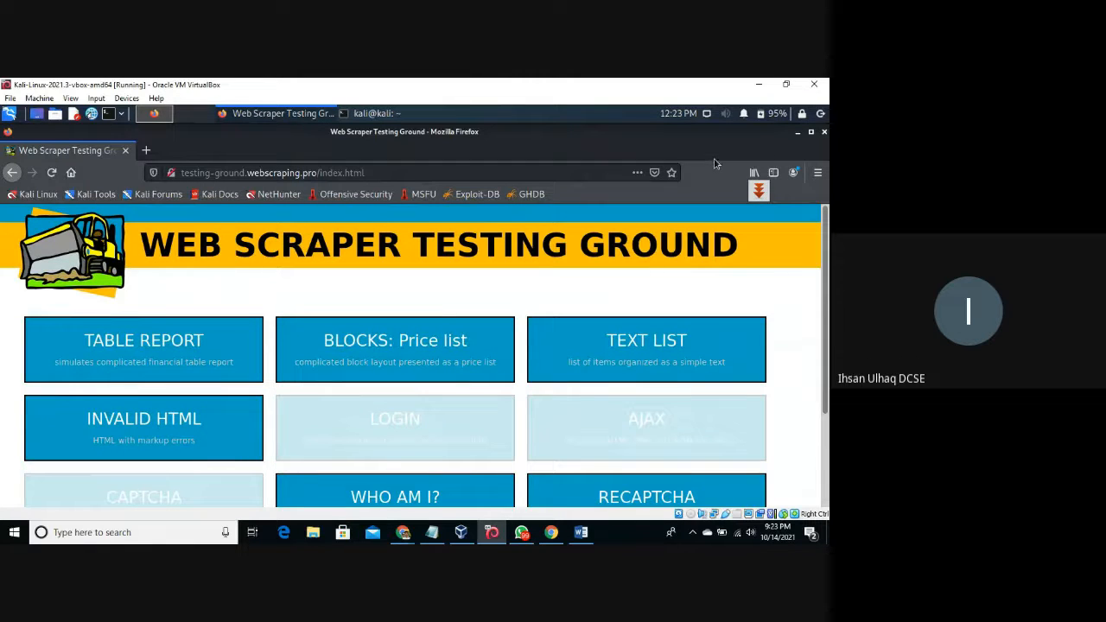
{"action": "left_click", "coordinate": [127, 151]}
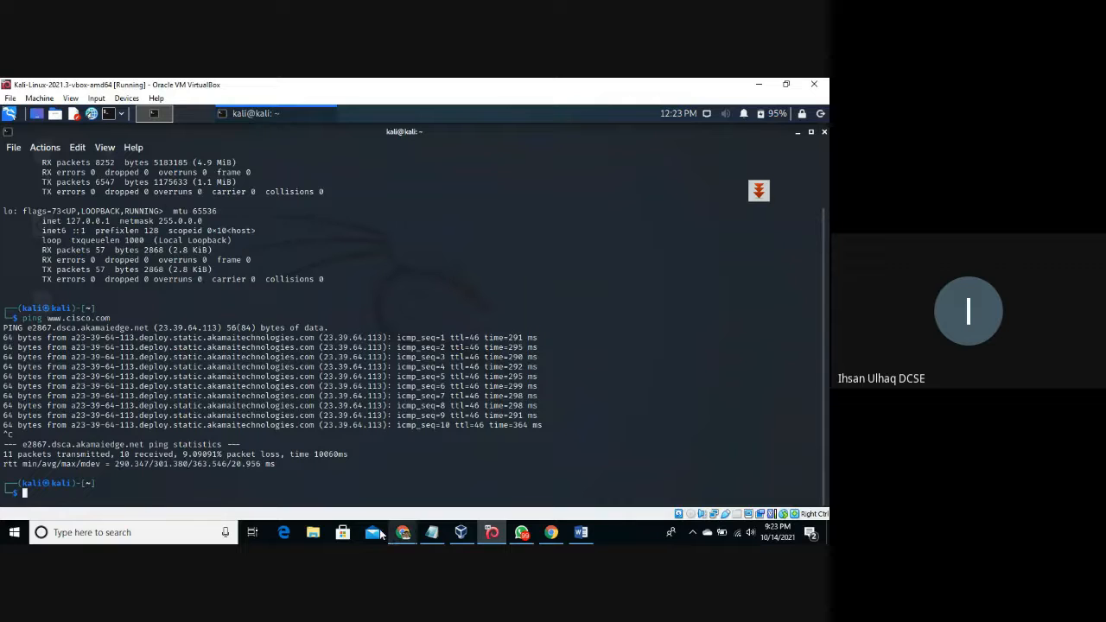
- Switch to Oracle VM VirtualBox Manager and start the CyberOps Workstation virtual machine
{"action": "left_click", "coordinate": [462, 532]}
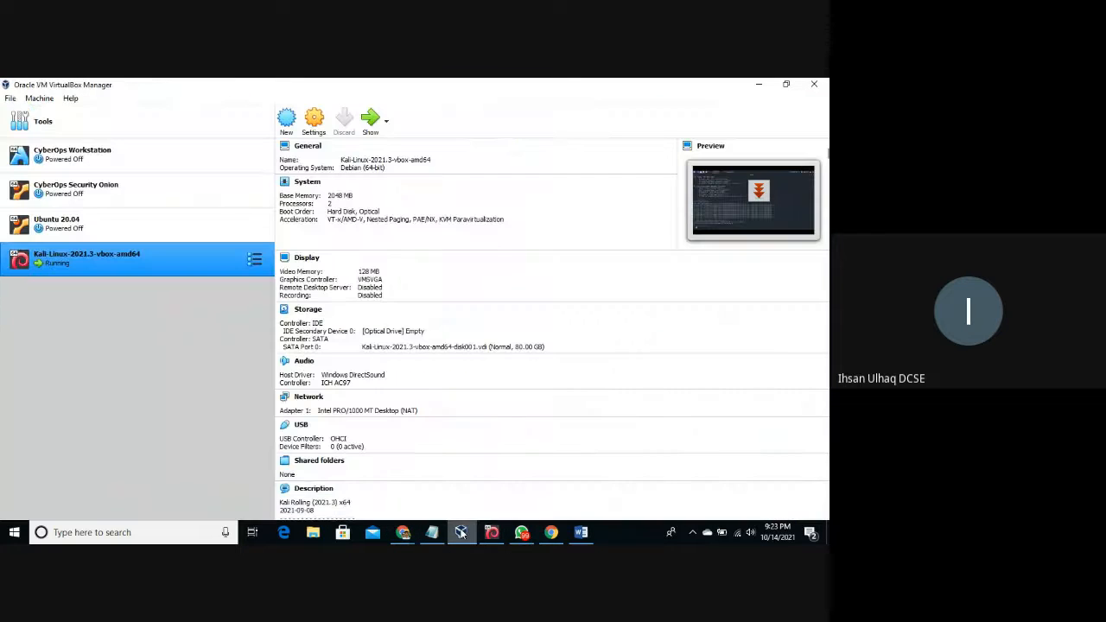
{"action": "left_click", "coordinate": [65, 155]}
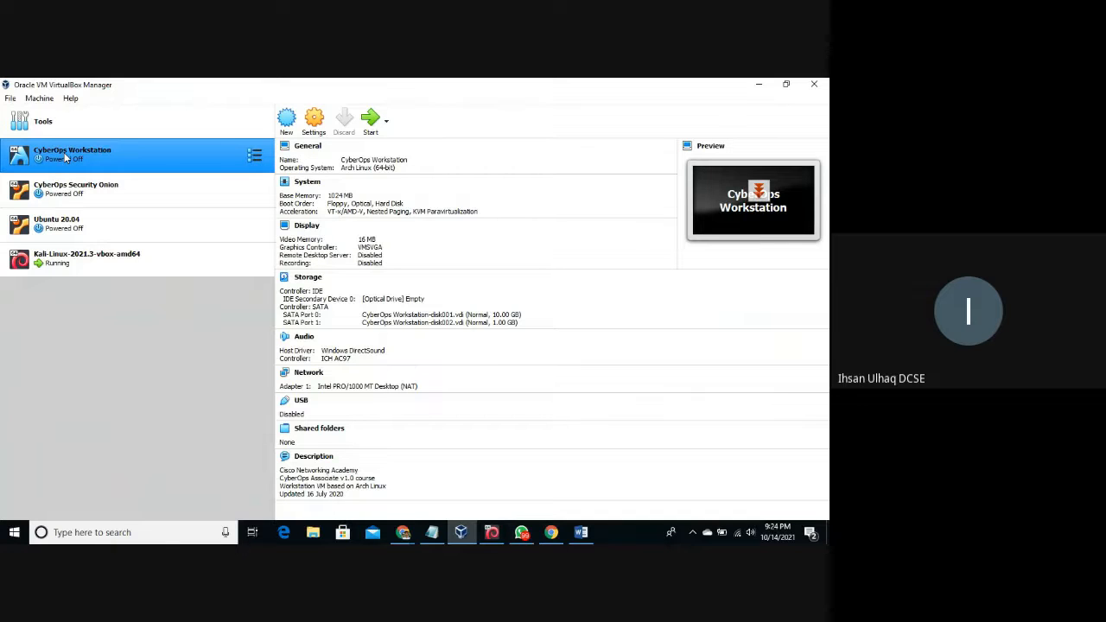
{"action": "left_click", "coordinate": [371, 123]}
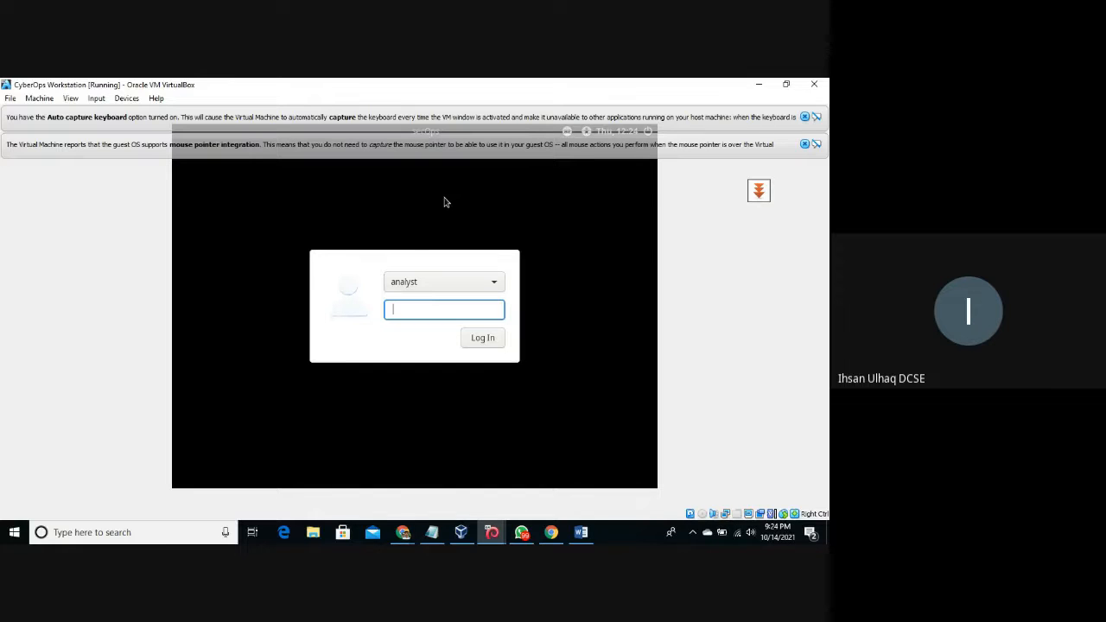
- Log in to the analyst account with its password and dismiss the keyboard capture and mouse integration notices
{"action": "type", "text": "cyberops"}
{"action": "key", "text": "Return"}
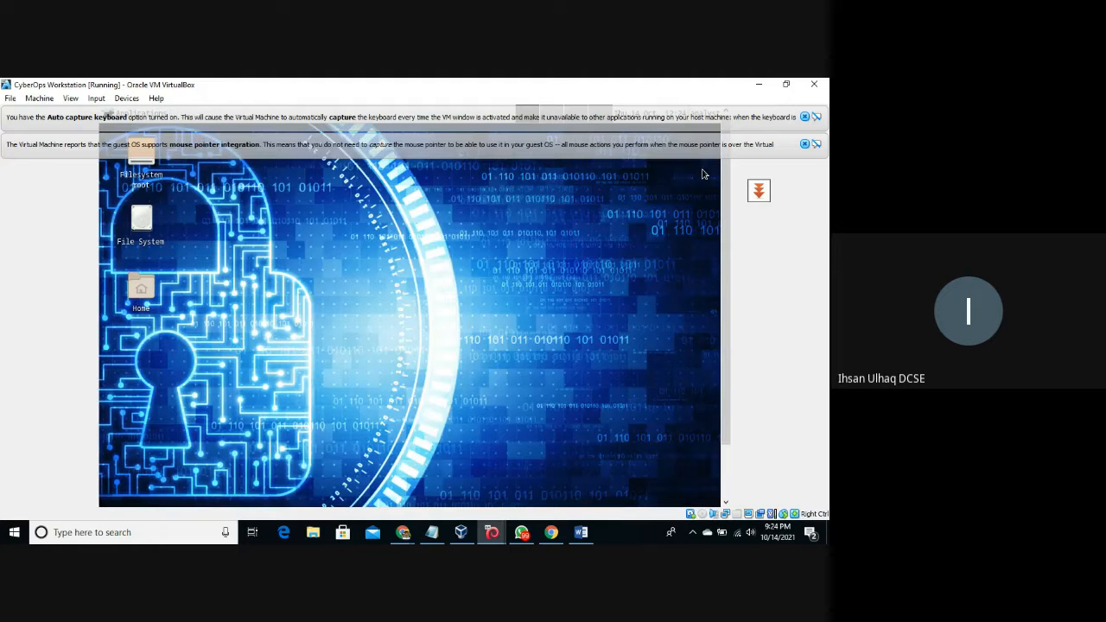
{"action": "left_click", "coordinate": [815, 144]}
{"action": "left_click", "coordinate": [816, 117]}
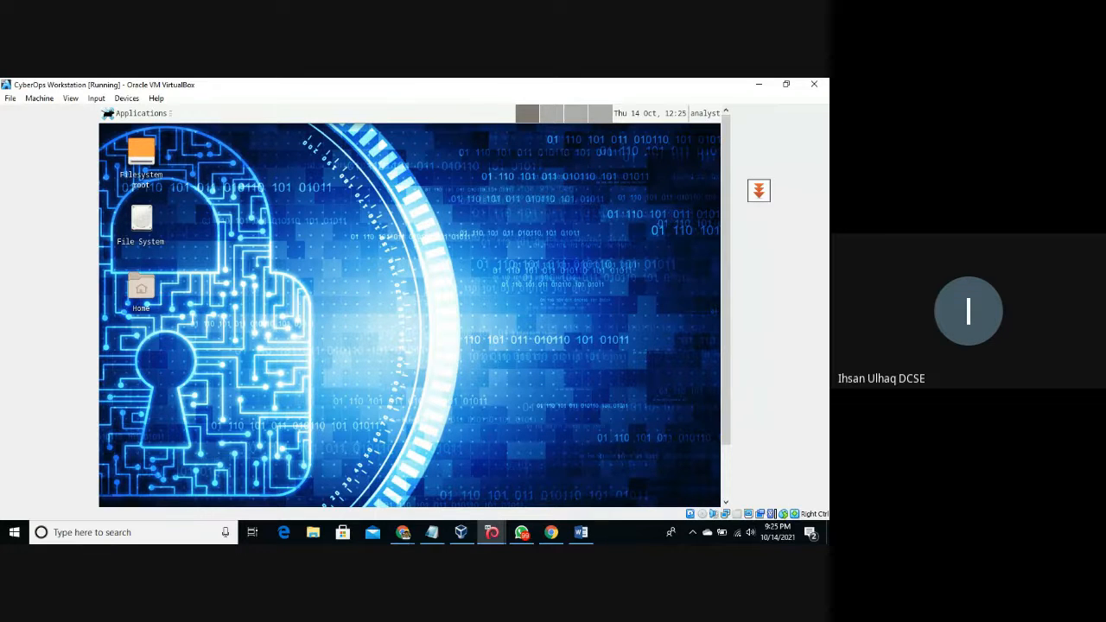
- Switch to the Introduction to Wireshark lab document in Word and examine the Mininet topology and the objectives
{"action": "left_click", "coordinate": [583, 532]}
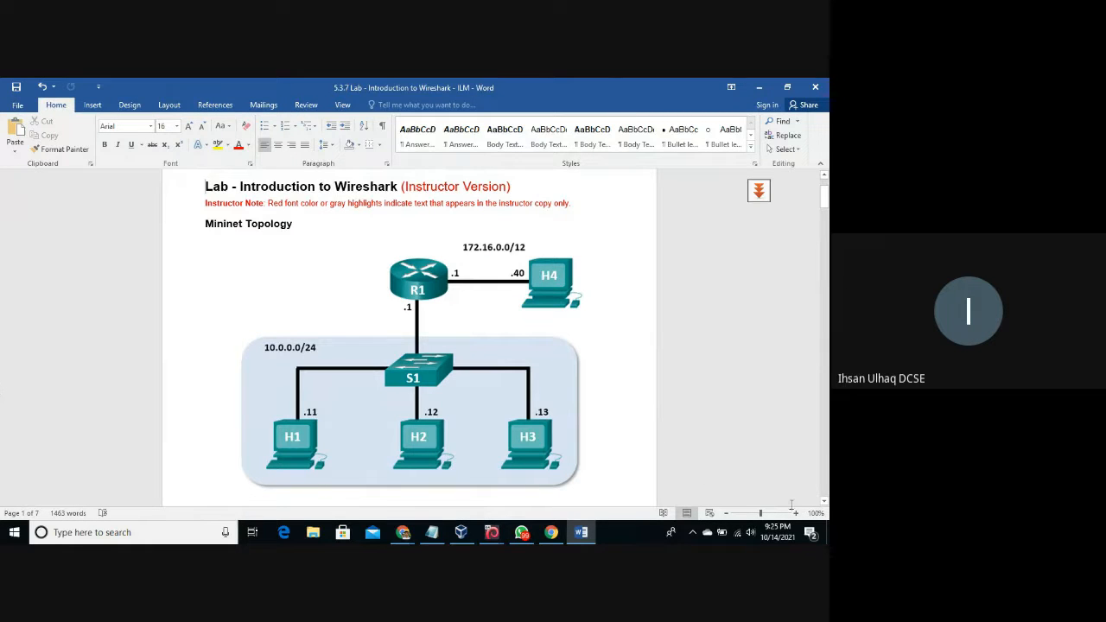
{"action": "left_click", "coordinate": [824, 501]}
{"action": "scroll", "coordinate": [825, 506], "scroll_direction": "down", "scroll_amount": 3}
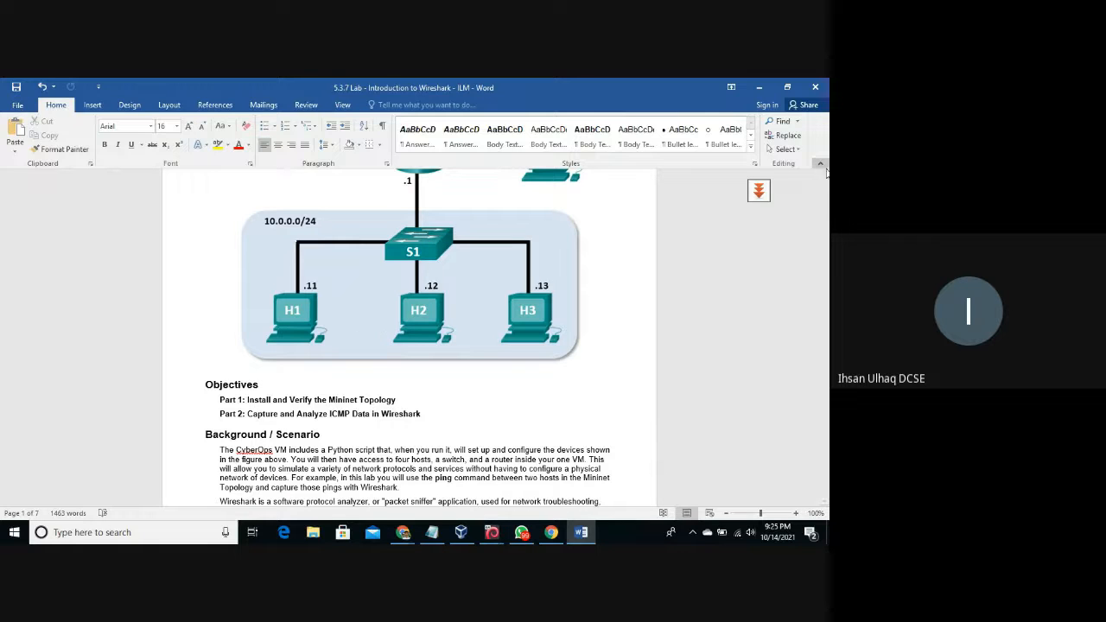
{"action": "scroll", "coordinate": [826, 177], "scroll_direction": "up", "scroll_amount": 2}
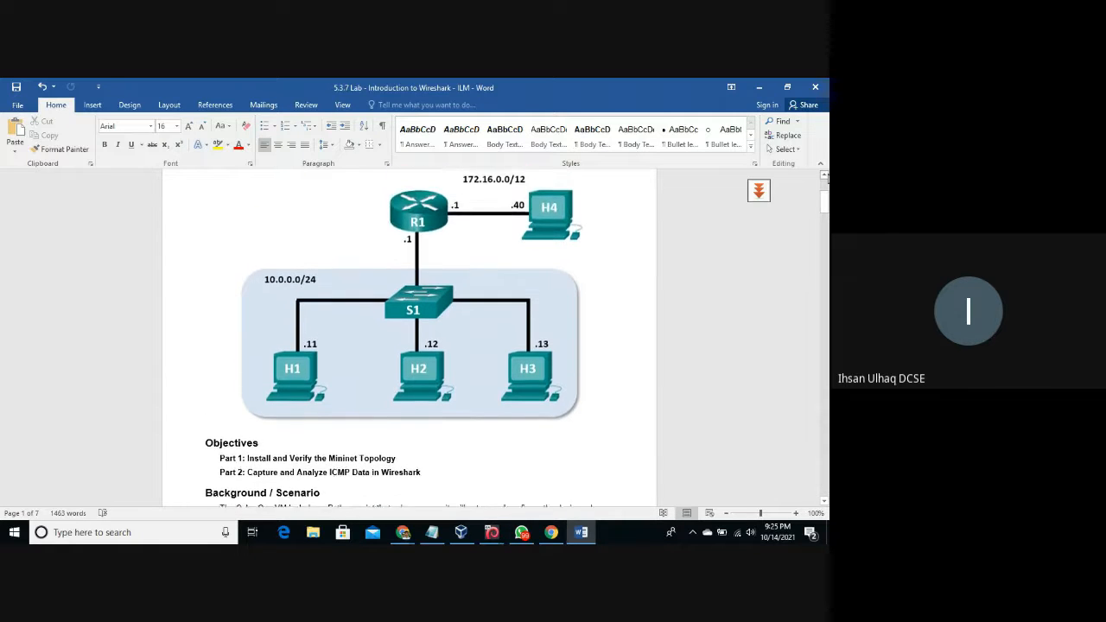
{"action": "left_click", "coordinate": [825, 177]}
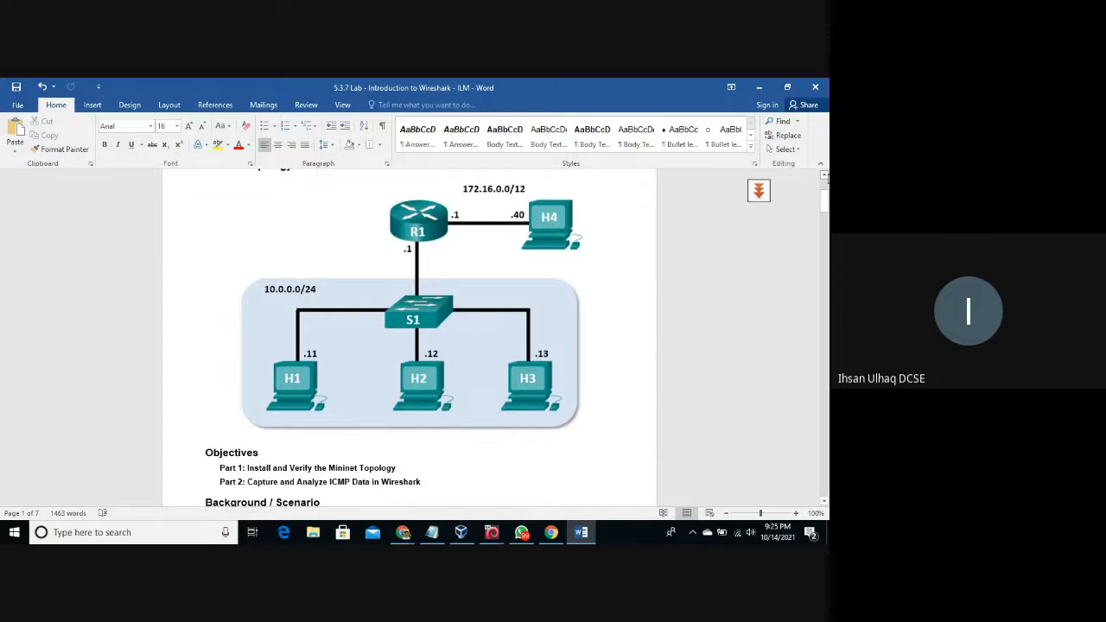
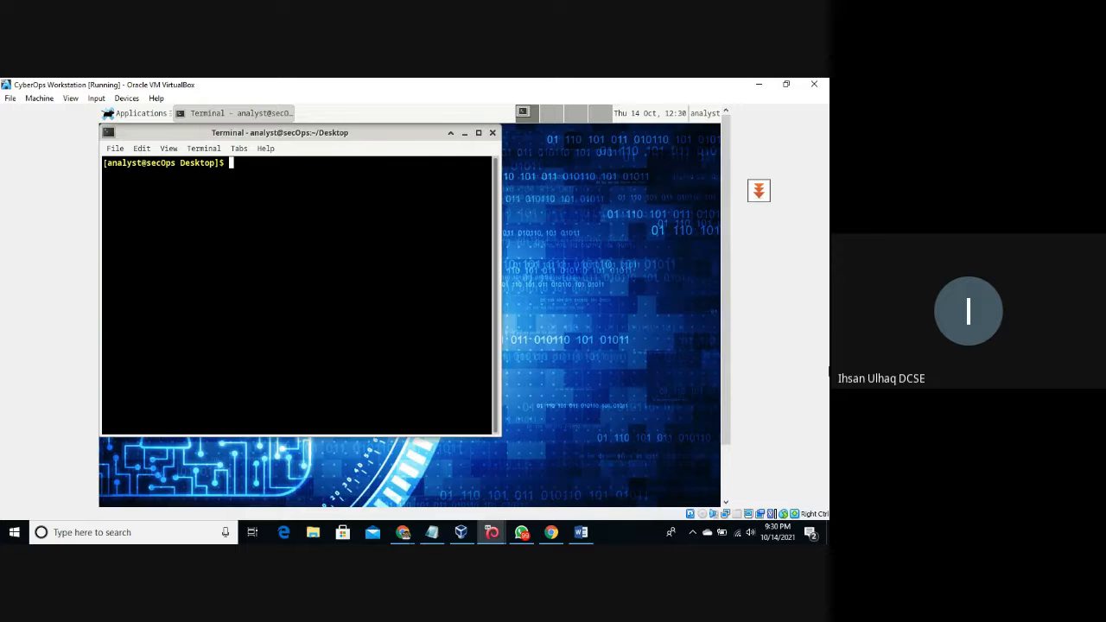
- Change to the root directory / in the terminal and list its contents
{"action": "type", "text": "cd /"}
{"action": "key", "text": "Return"}
{"action": "type", "text": "ls"}
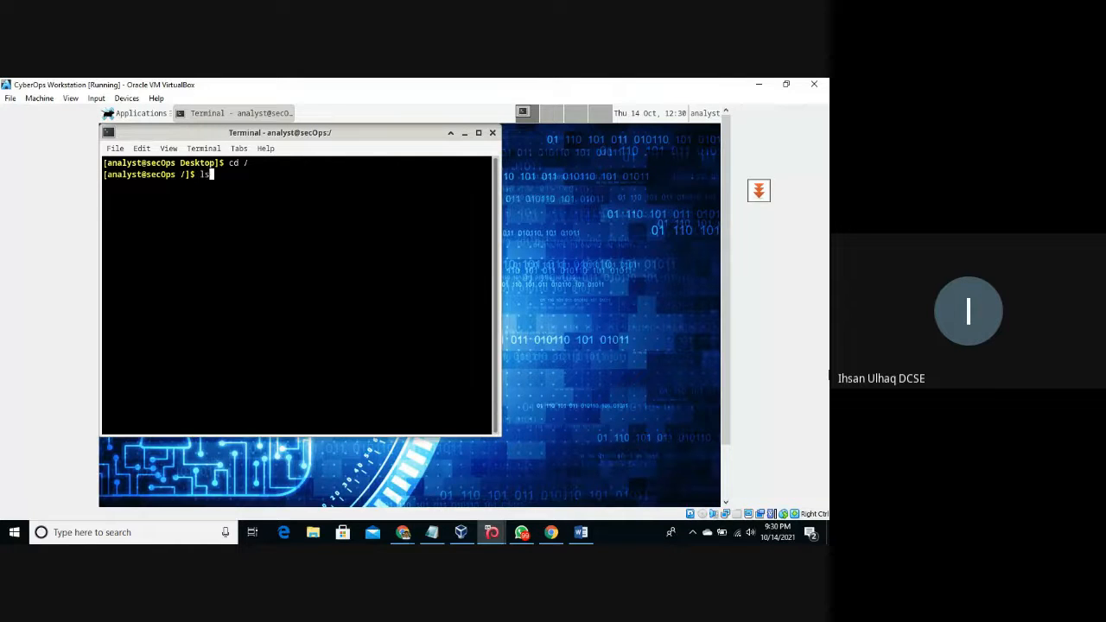
{"action": "key", "text": "Return"}
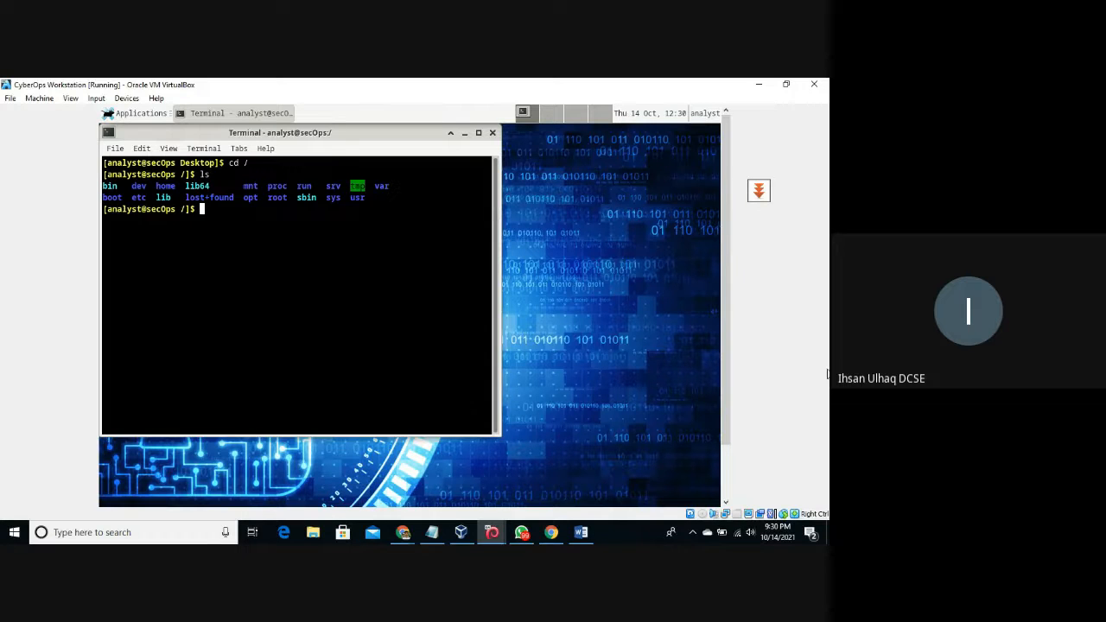
- Change to the home directory ~/ and list its contents
{"action": "type", "text": "cd ~/"}
{"action": "key", "text": "Return"}
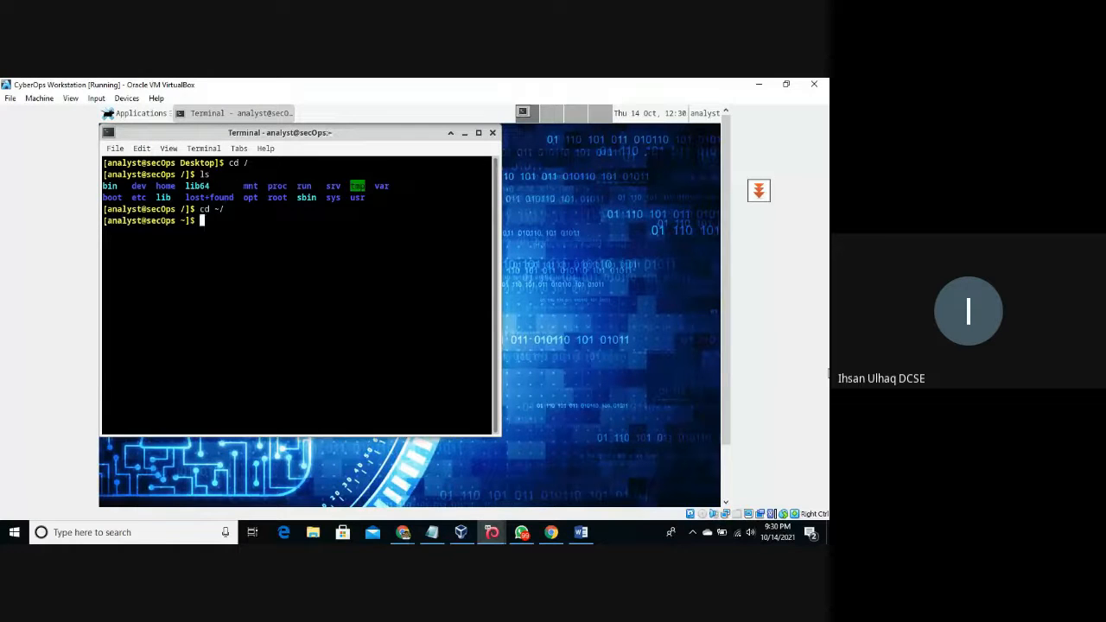
{"action": "type", "text": "ls"}
{"action": "key", "text": "Return"}
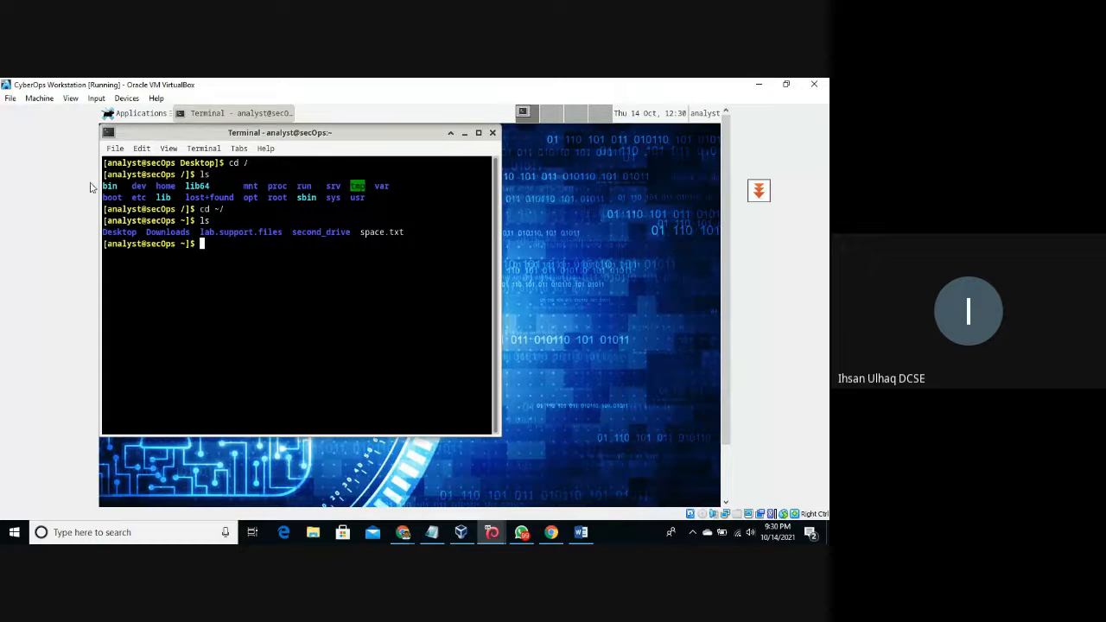
- Change into the lab.support.files directory and list its contents
{"action": "left_click_drag", "start_coordinate": [200, 232], "coordinate": [285, 231]}
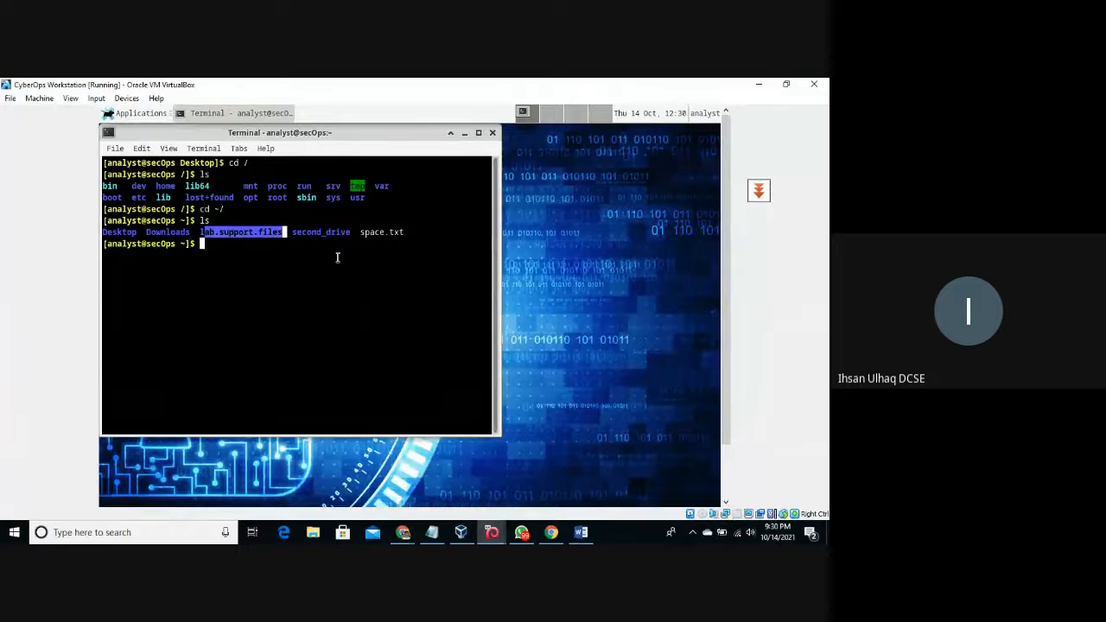
{"action": "type", "text": "cd lab"}
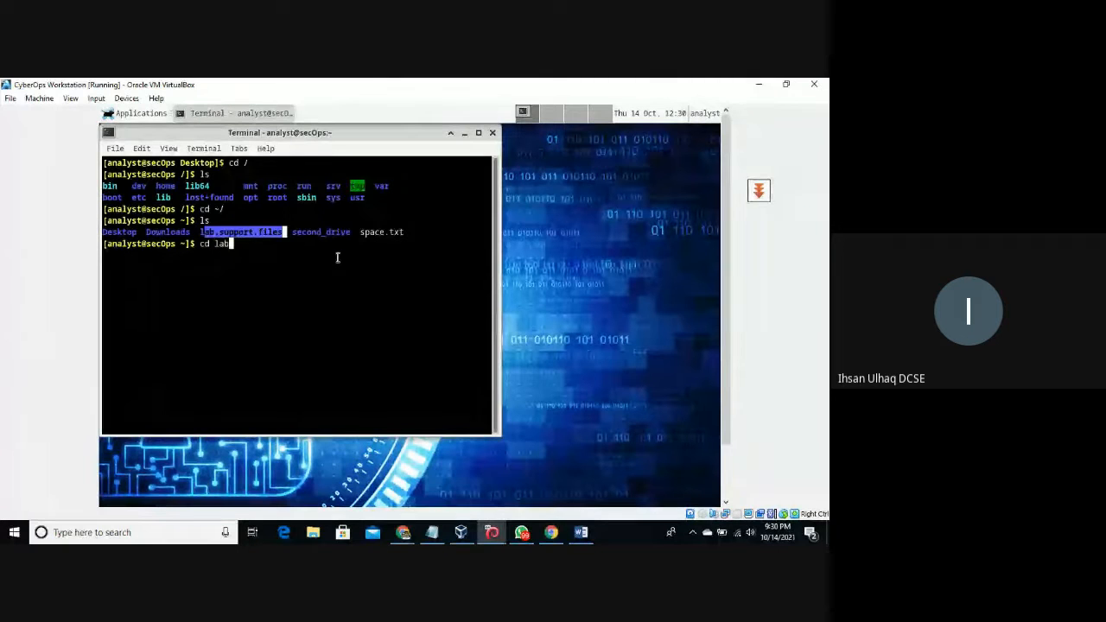
{"action": "type", "text": ".supp"}
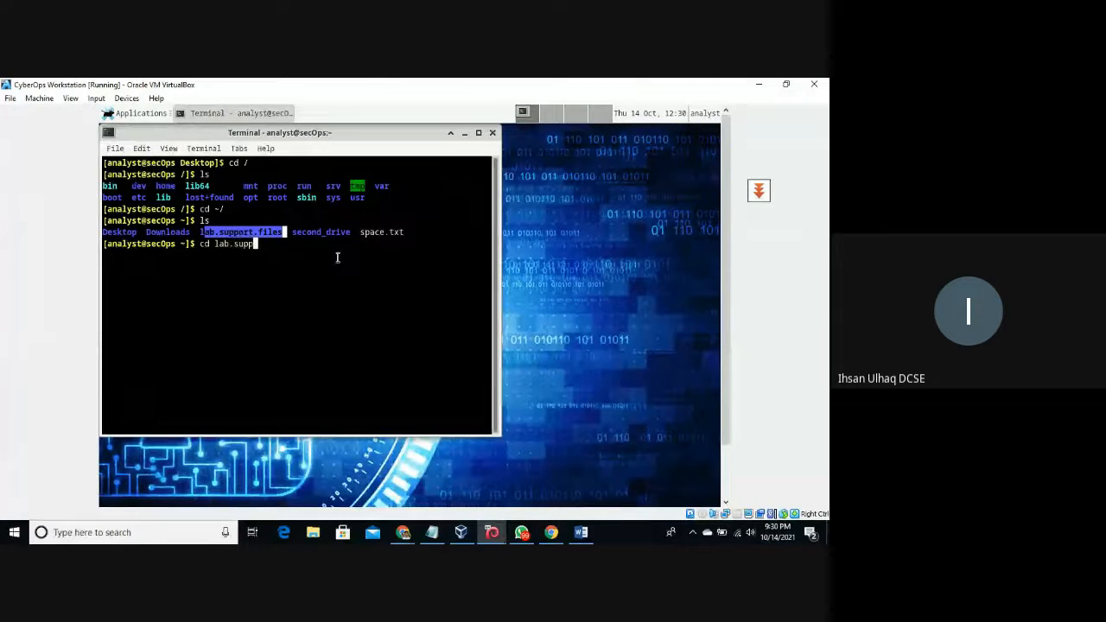
{"action": "type", "text": "ort."}
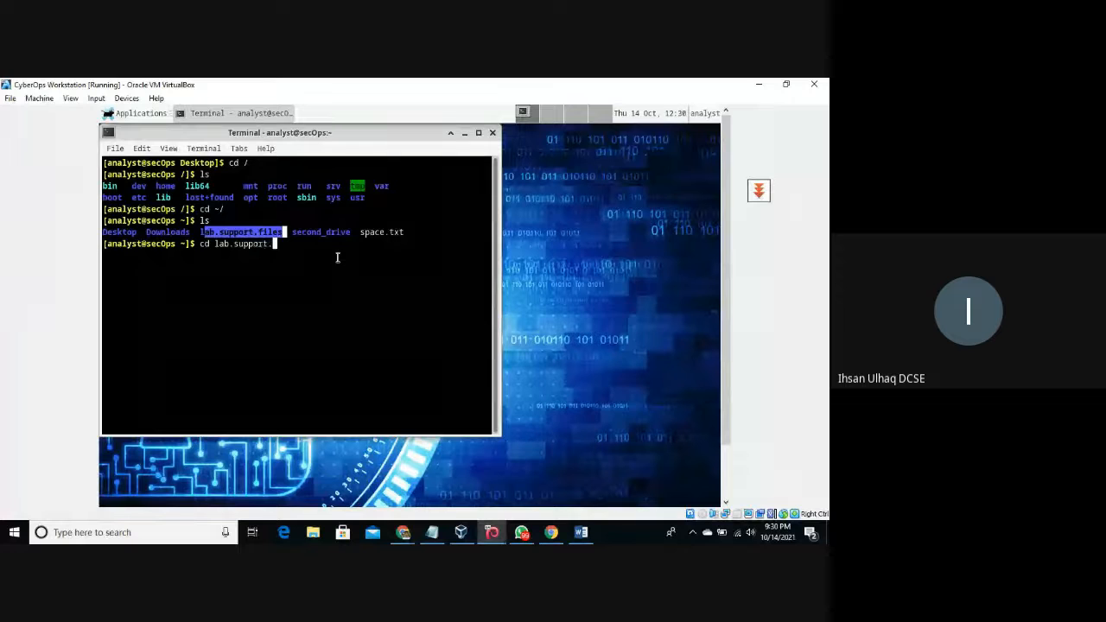
{"action": "type", "text": "files"}
{"action": "key", "text": "Return"}
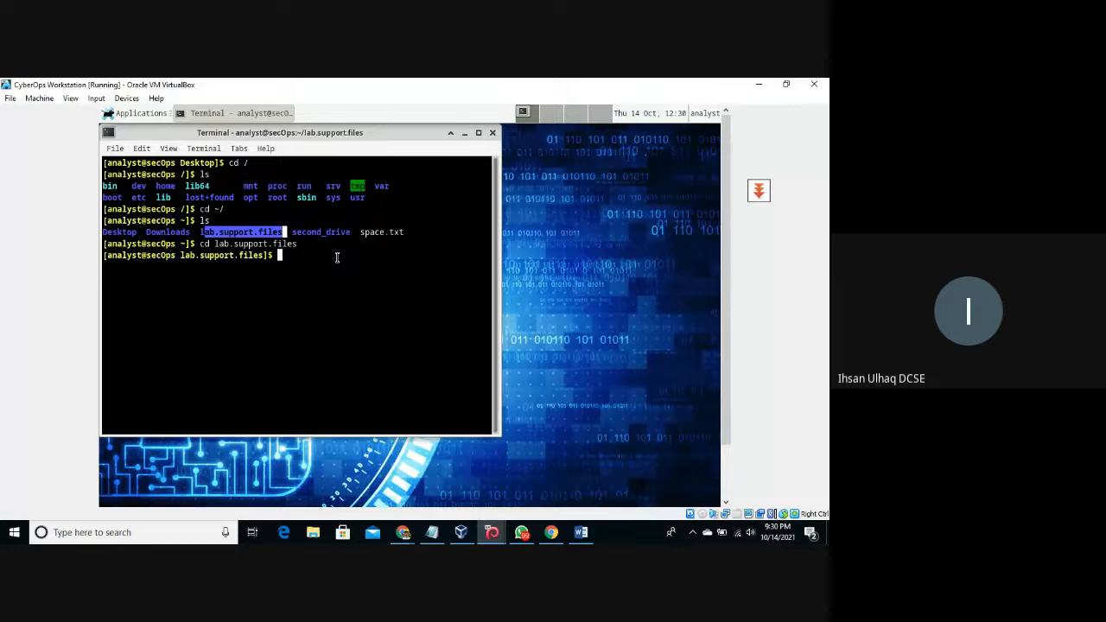
{"action": "type", "text": "ls"}
{"action": "key", "text": "Return"}
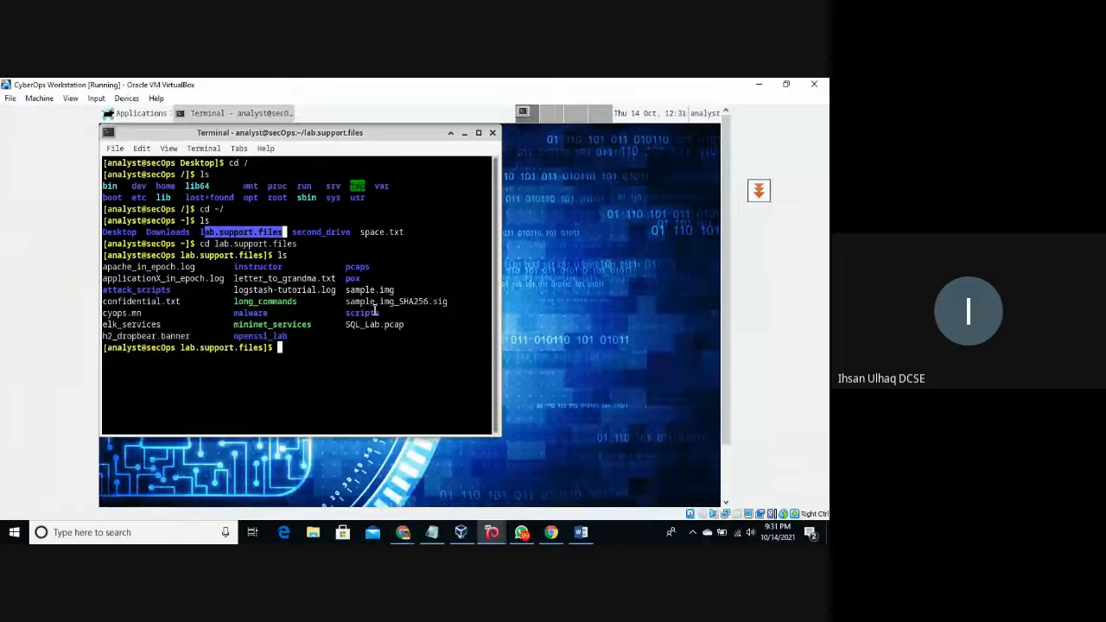
- Change into the scripts directory, list its files and highlight cyberops_topo.py in the listing
{"action": "left_click_drag", "start_coordinate": [378, 312], "coordinate": [342, 312]}
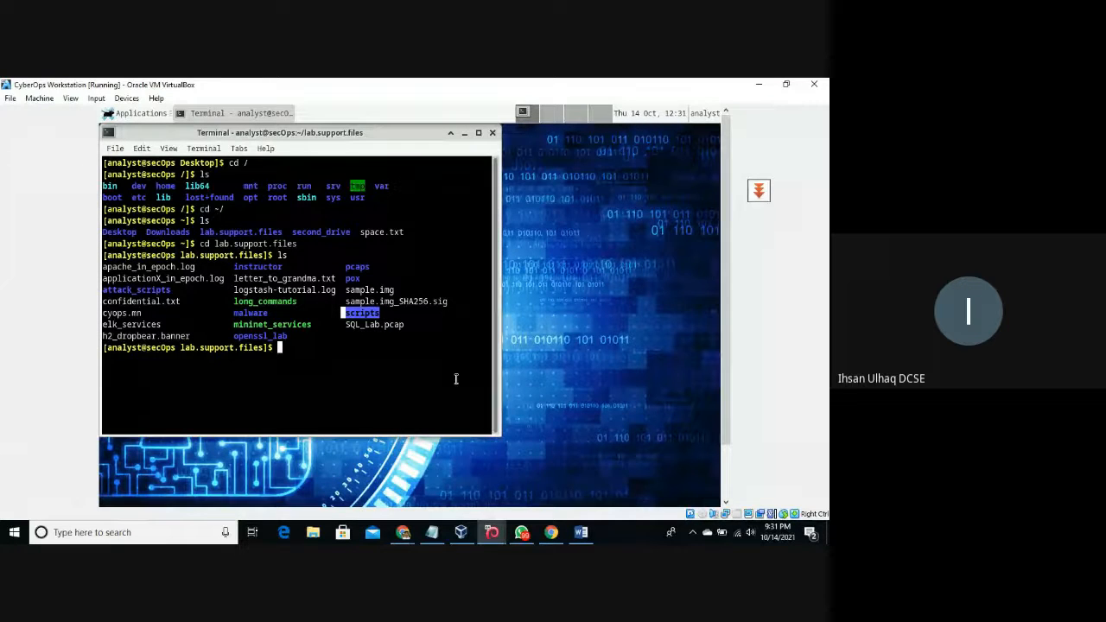
{"action": "type", "text": "cd sc"}
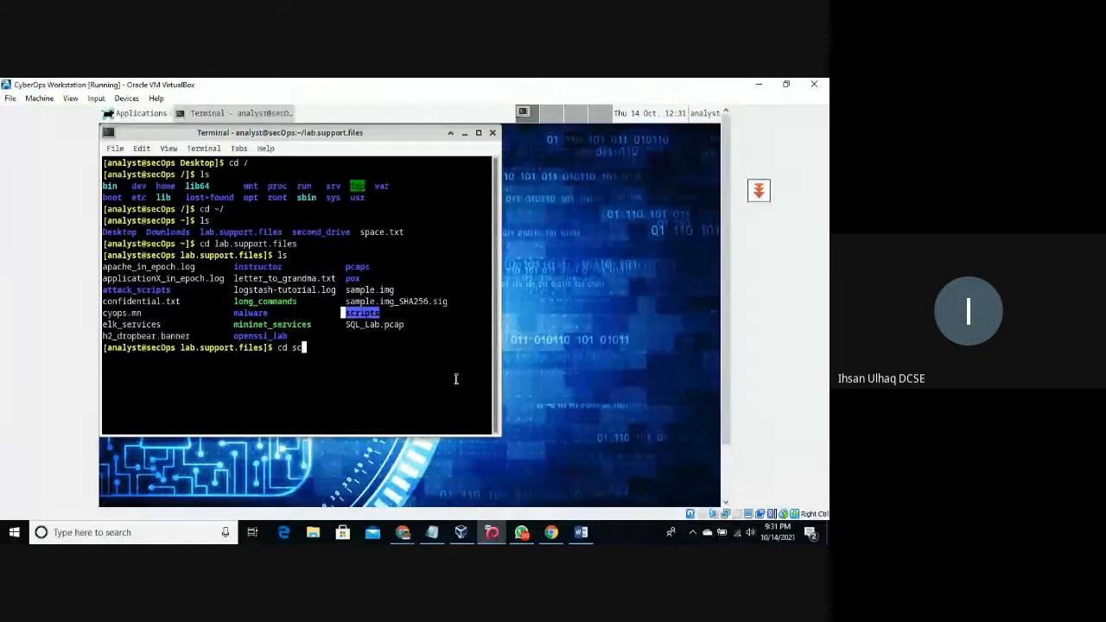
{"action": "type", "text": "ripts"}
{"action": "key", "text": "Return"}
{"action": "type", "text": "ls"}
{"action": "key", "text": "Return"}
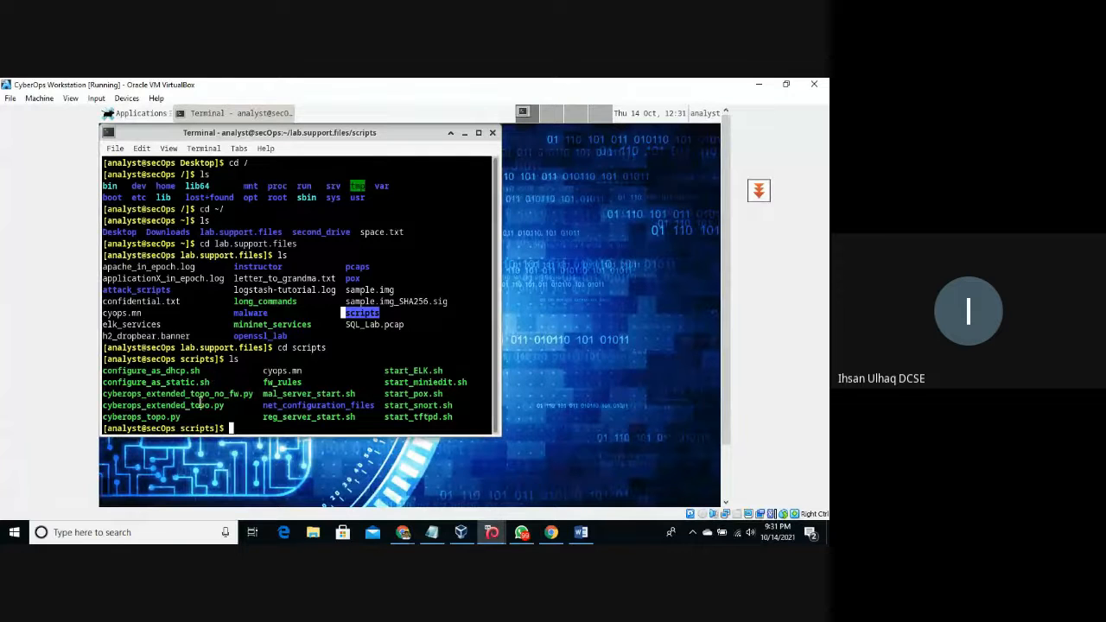
{"action": "left_click_drag", "start_coordinate": [194, 417], "coordinate": [102, 418]}
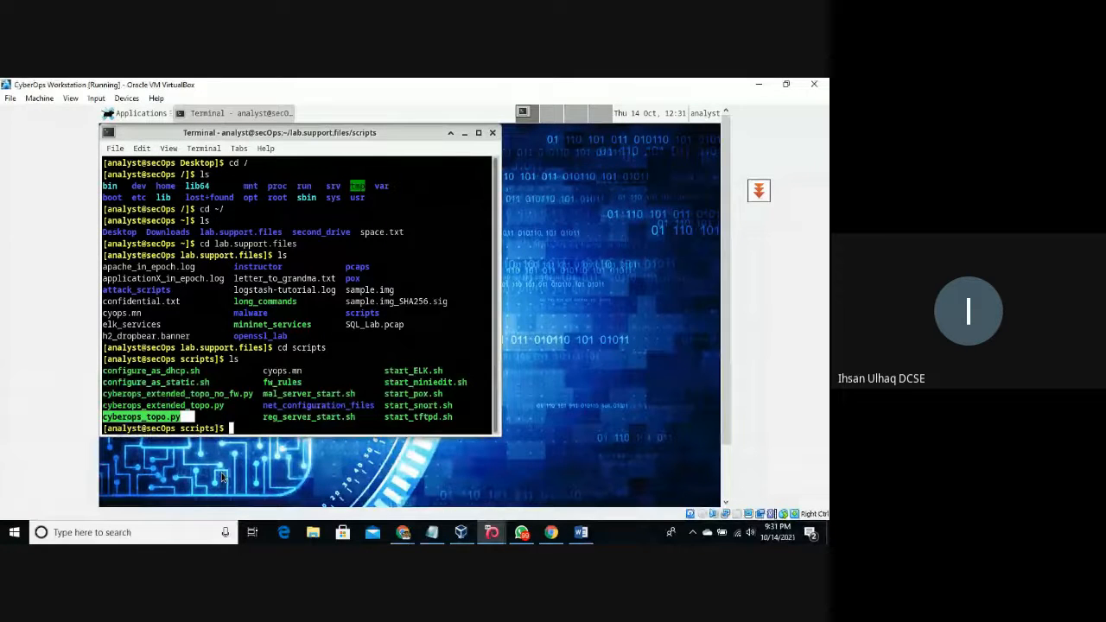
- Return to the home directory with cd ~ and add a few blank prompt lines
{"action": "type", "text": "cd ~"}
{"action": "key", "text": "Return"}
{"action": "key", "text": "Return"}
{"action": "key", "text": "Return"}
{"action": "key", "text": "Return"}
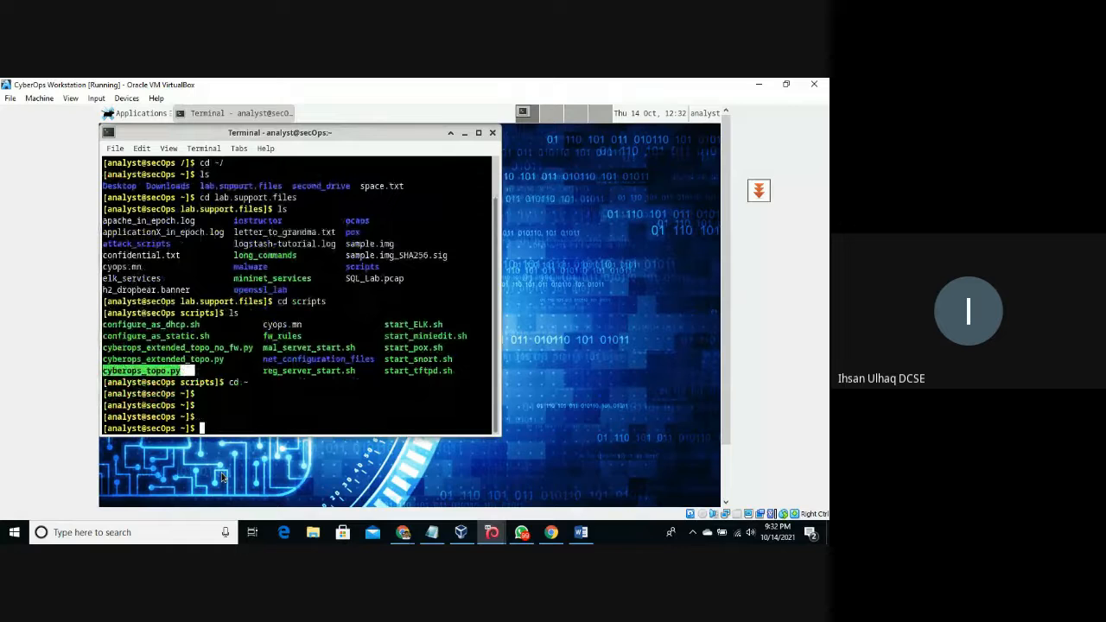
- Run ~/lab.support.files/scripts/cyberops_topo.py with sudo, entering the analyst account password
{"action": "type", "text": "sudo"}
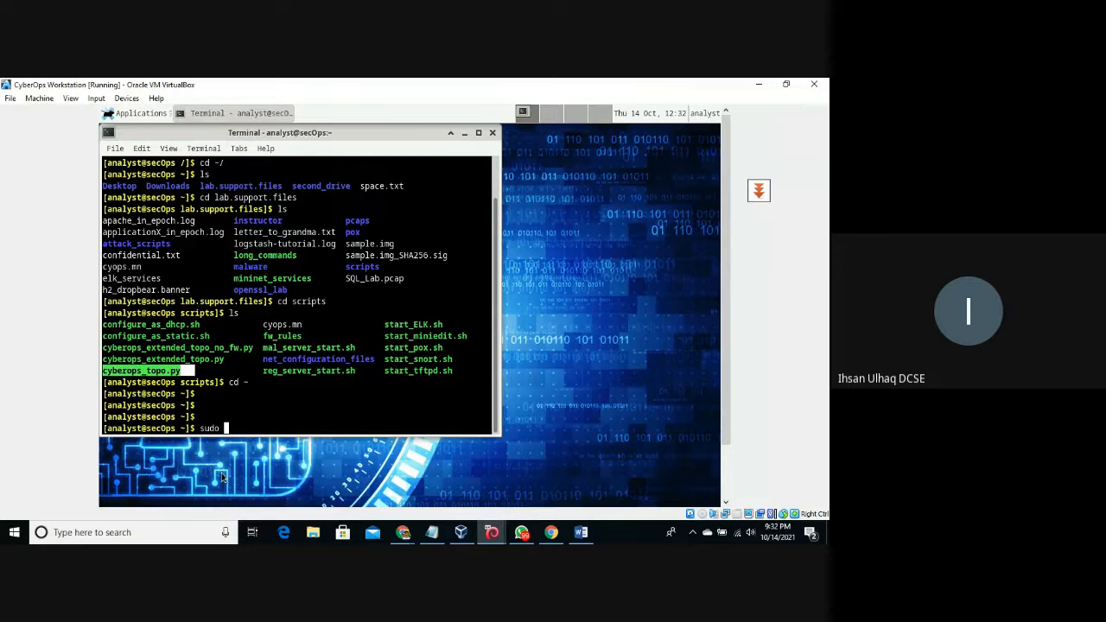
{"action": "type", "text": " ~/lab.support."}
{"action": "key", "text": "BackSpace"}
{"action": "key", "text": "BackSpace"}
{"action": "key", "text": "BackSpace"}
{"action": "key", "text": "BackSpace"}
{"action": "type", "text": "ort.files/scrip"}
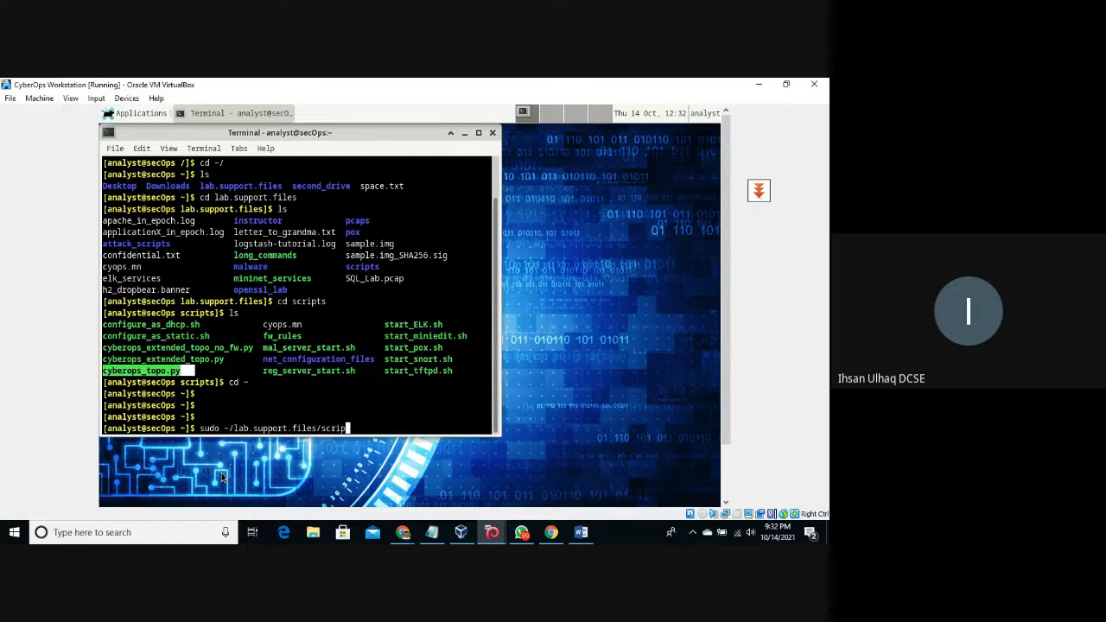
{"action": "type", "text": "ts/cyberops_topo.py"}
{"action": "key", "text": "Return"}
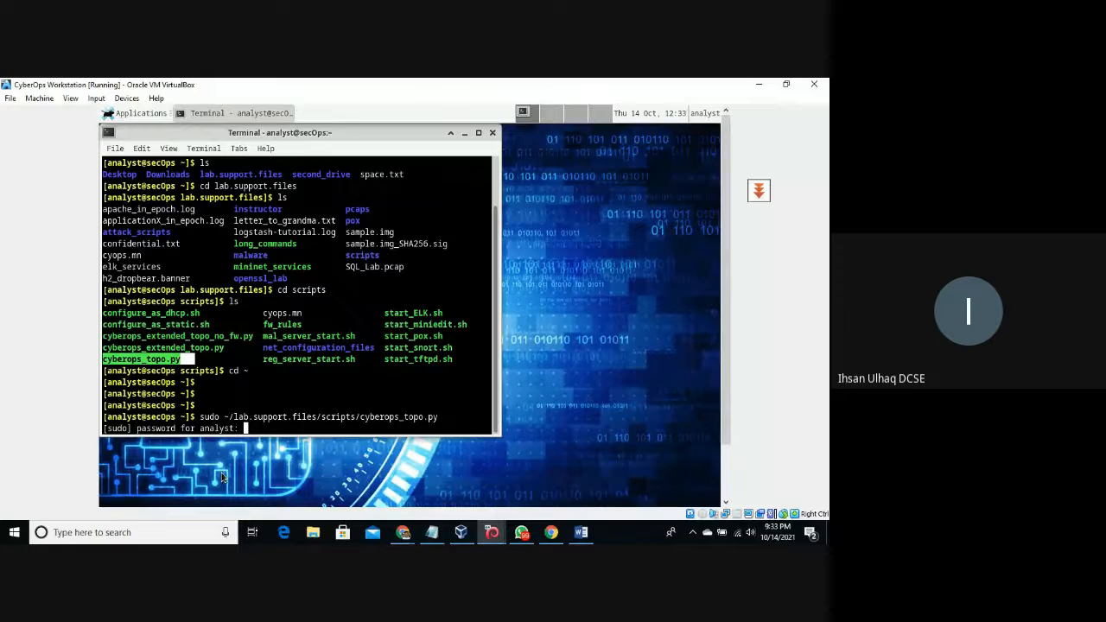
{"action": "key", "text": "Return"}
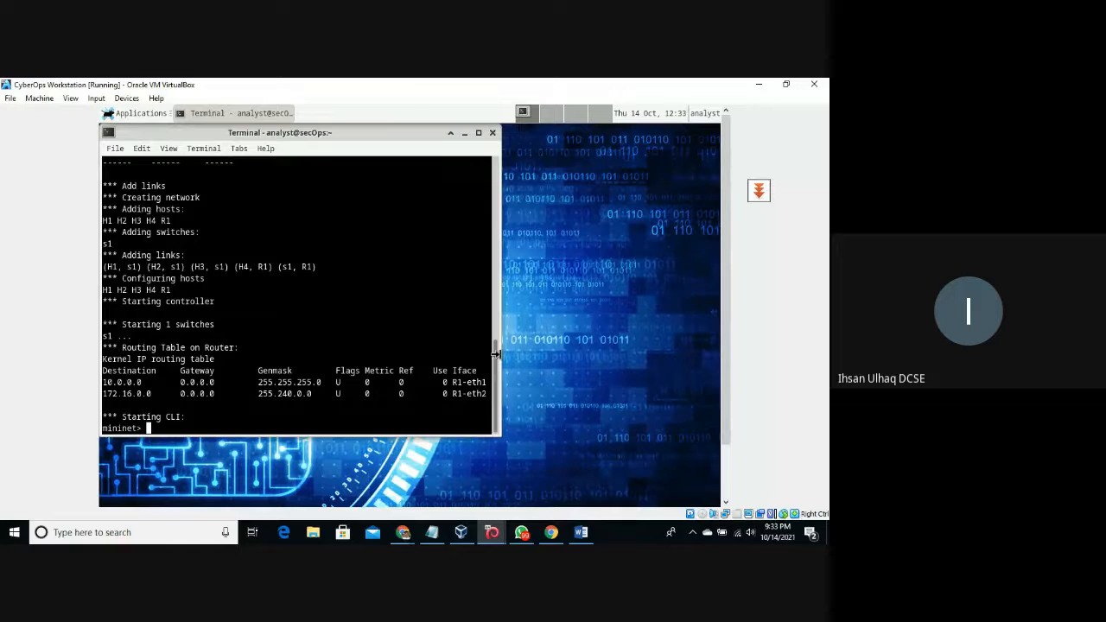
- Examine the Mininet startup output, from the topology diagram and added hosts down to the router's routing table
{"action": "left_click_drag", "start_coordinate": [495, 389], "coordinate": [504, 318]}
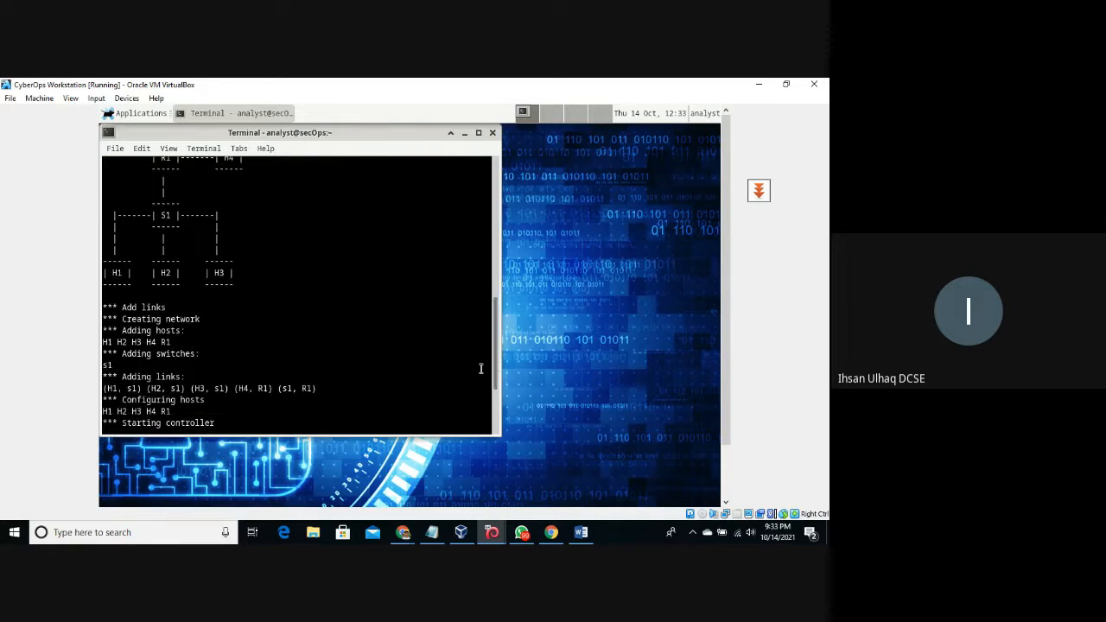
{"action": "double_click", "coordinate": [126, 330]}
{"action": "left_click_drag", "start_coordinate": [126, 331], "coordinate": [192, 332]}
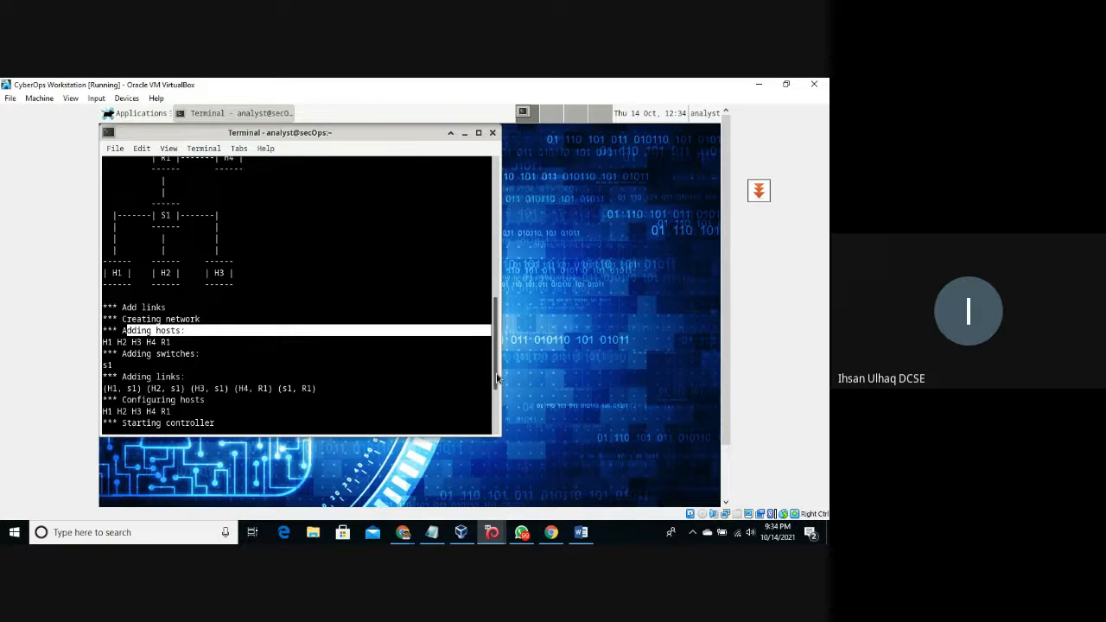
{"action": "left_click_drag", "start_coordinate": [497, 375], "coordinate": [488, 436]}
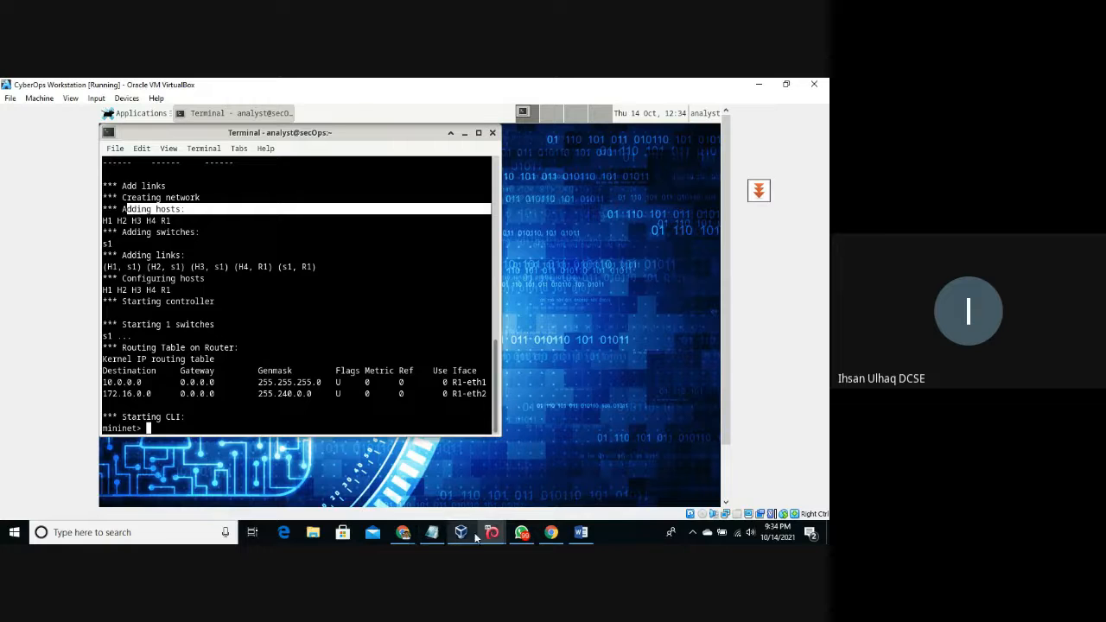
- Check the topology diagram in the Word lab document and, back in the VM, open a terminal for host H1 with xterm H1
{"action": "left_click", "coordinate": [582, 532]}
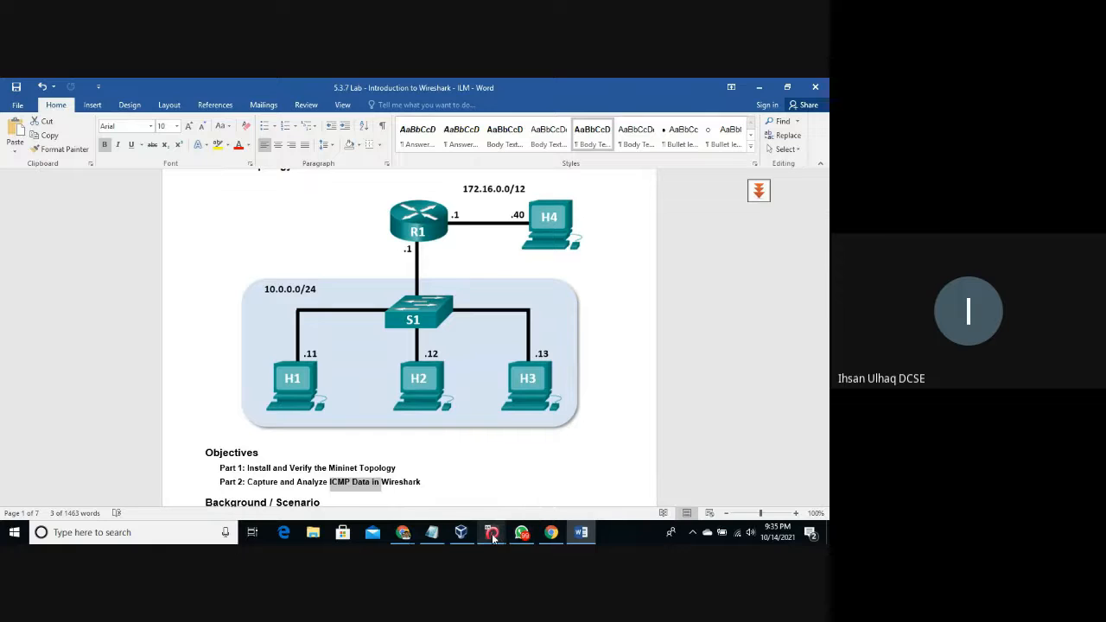
{"action": "mouse_move", "coordinate": [492, 536]}
{"action": "left_click", "coordinate": [531, 489]}
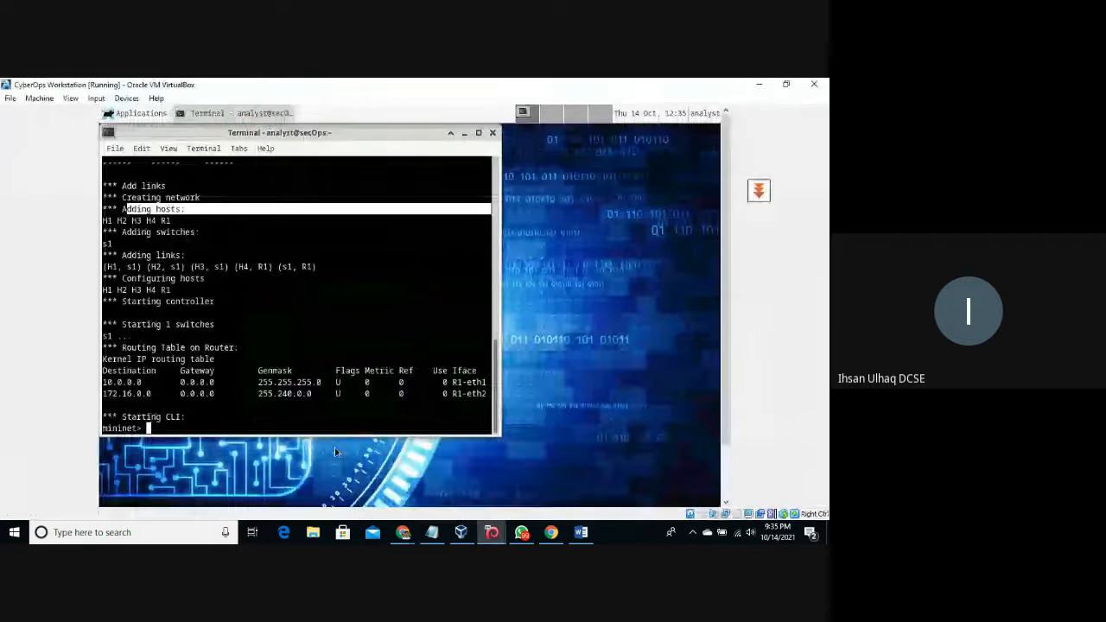
{"action": "type", "text": "x"}
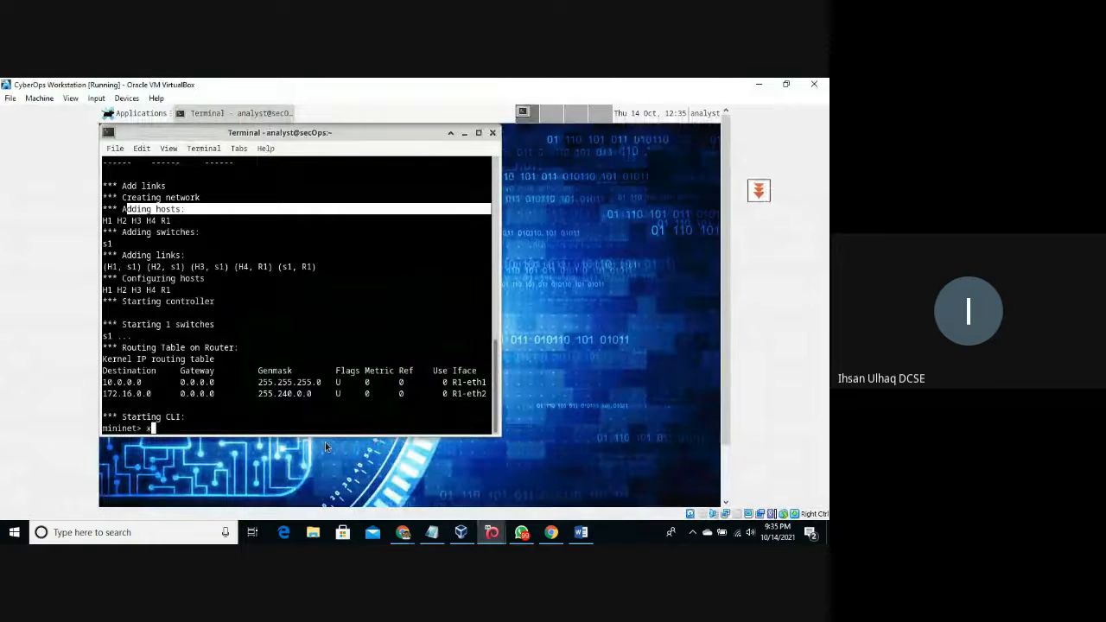
{"action": "type", "text": "term H1"}
{"action": "key", "text": "Return"}
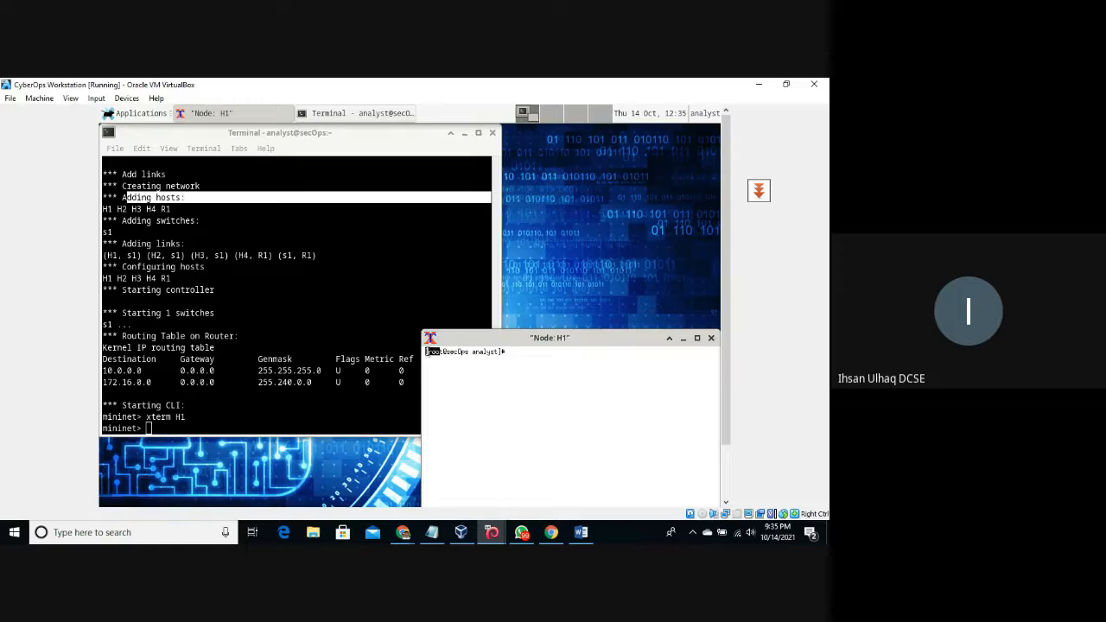
{"action": "left_click", "coordinate": [494, 383]}
{"action": "left_click_drag", "start_coordinate": [505, 352], "coordinate": [520, 358]}
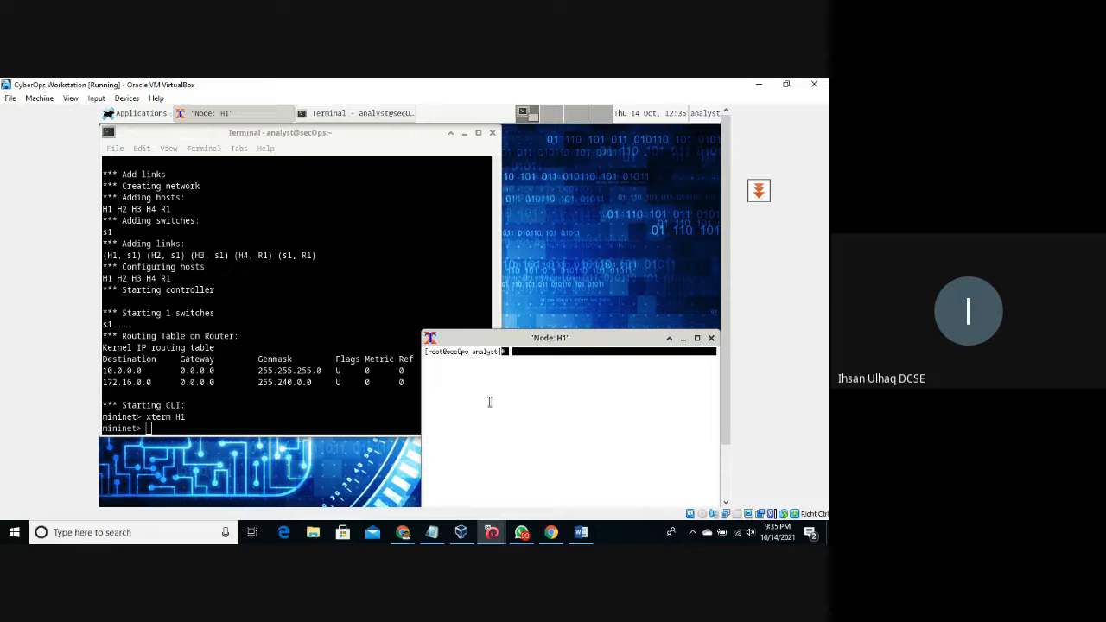
- Open a terminal window for host H2 from the Mininet prompt with xterm H2
{"action": "left_click", "coordinate": [149, 429]}
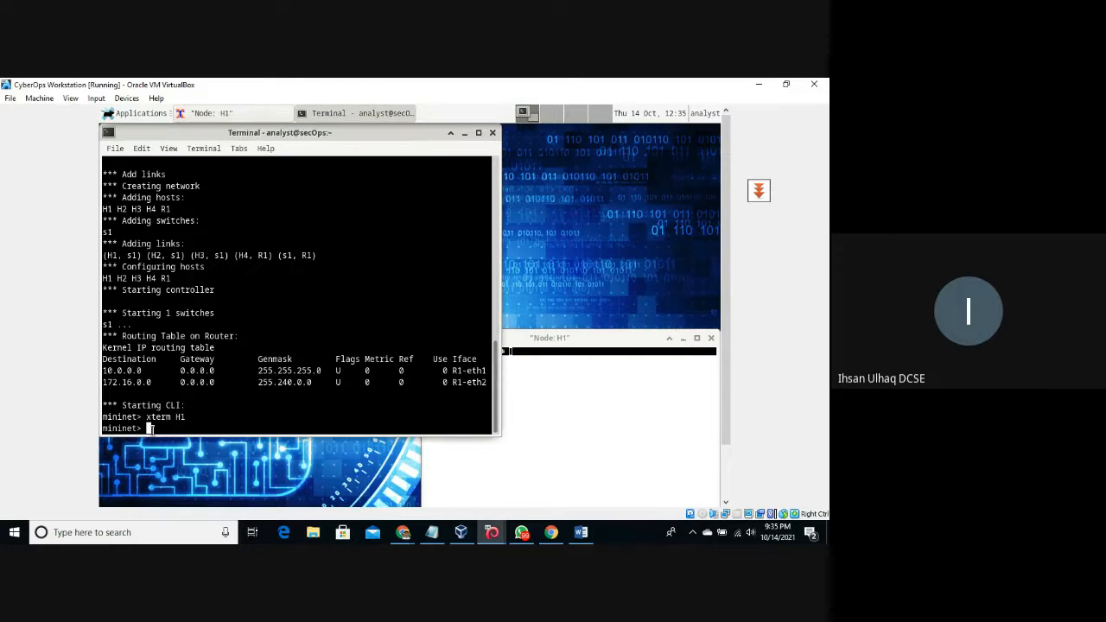
{"action": "type", "text": "xterm H2"}
{"action": "key", "text": "Return"}
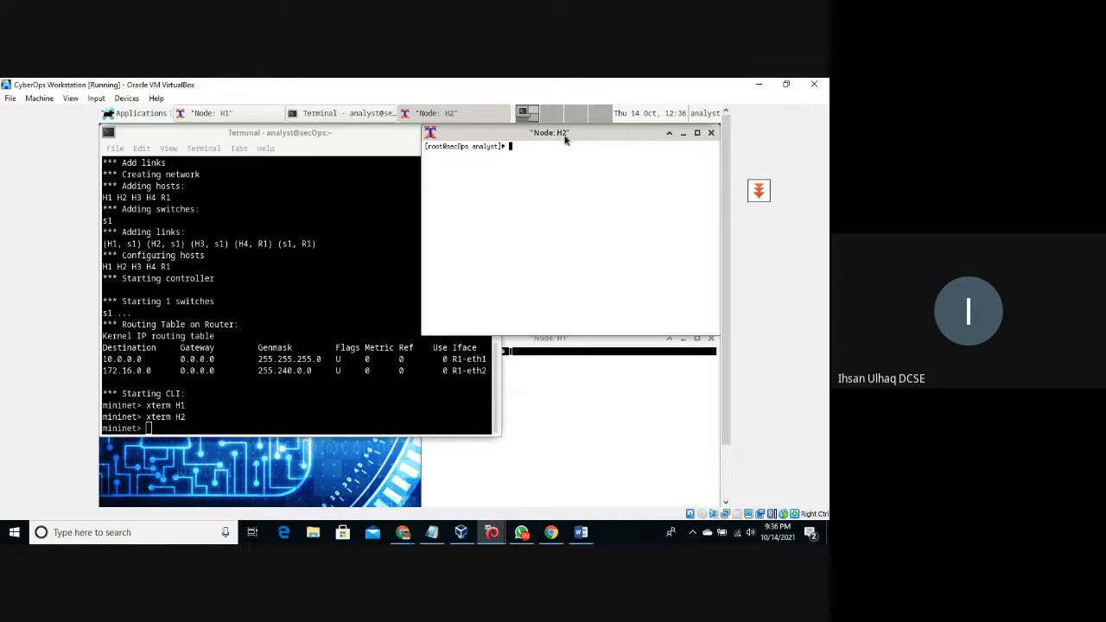
- Run ip address in the H1 terminal to list the host's network interfaces
{"action": "left_click", "coordinate": [565, 400]}
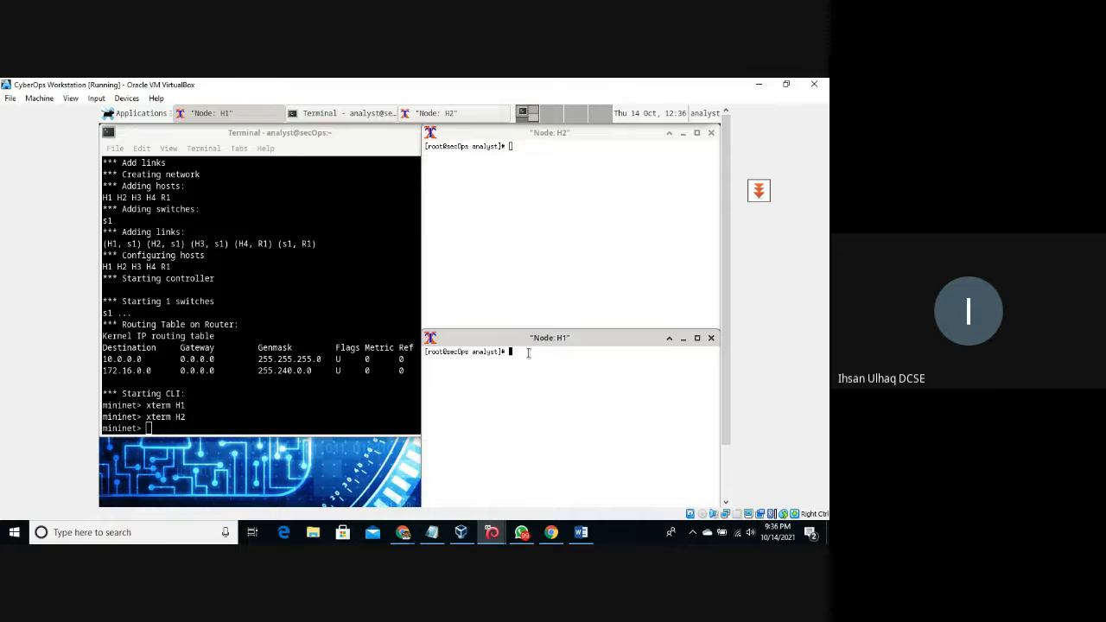
{"action": "type", "text": "ip a"}
{"action": "type", "text": "ddress"}
{"action": "key", "text": "Return"}
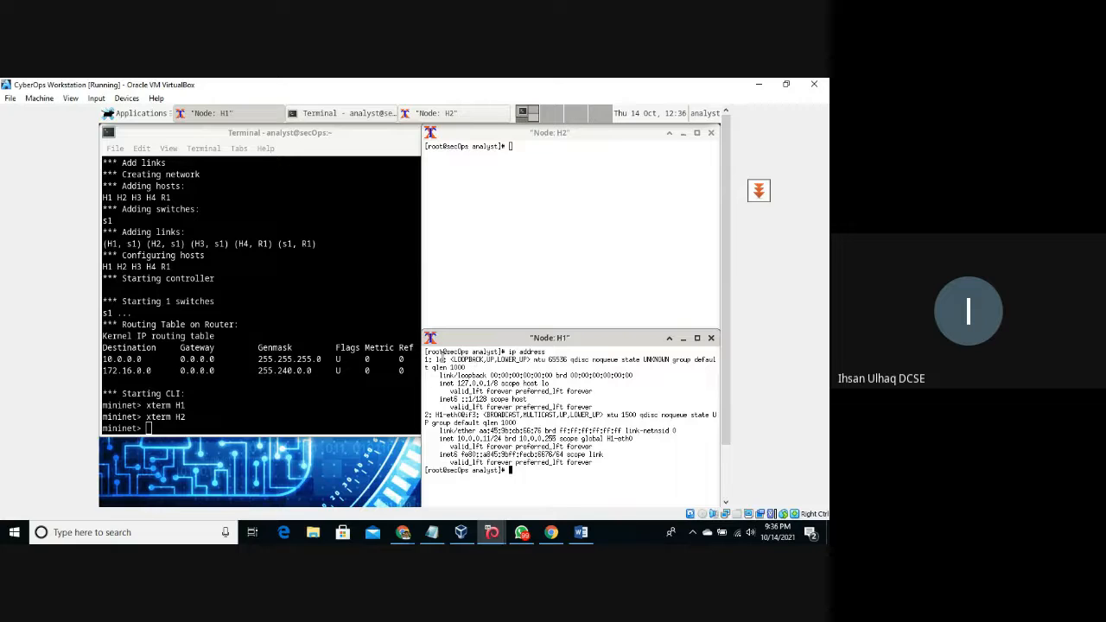
- Examine H1's loopback addresses and the name, IPv4 address, MAC address and IPv6 address of its eth0 interface
{"action": "double_click", "coordinate": [441, 359]}
{"action": "double_click", "coordinate": [463, 382]}
{"action": "left_click_drag", "start_coordinate": [463, 383], "coordinate": [503, 383]}
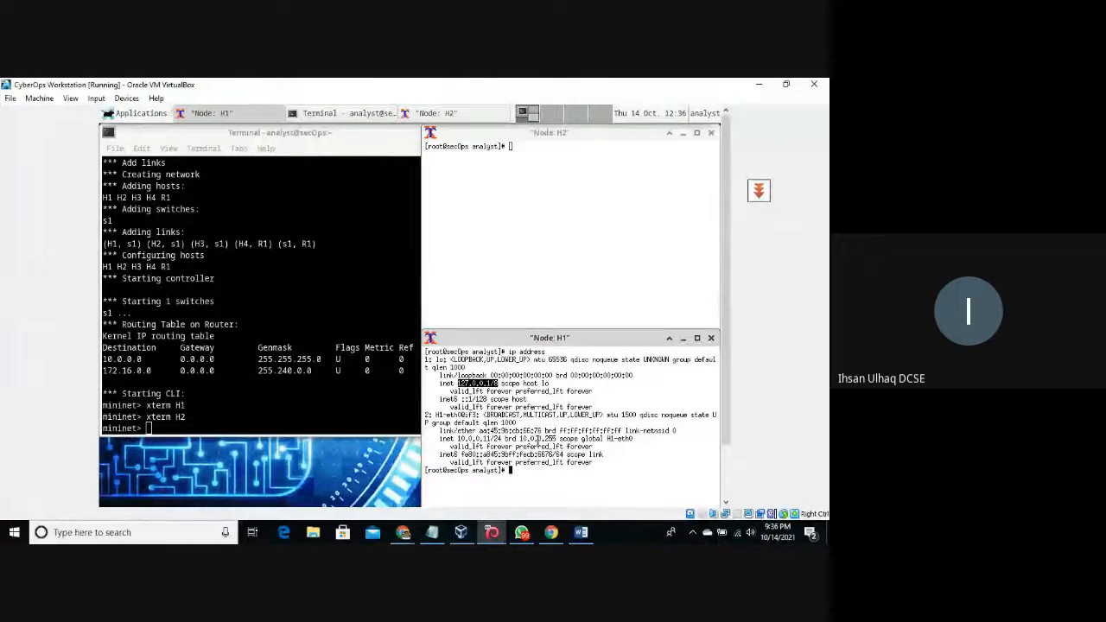
{"action": "left_click_drag", "start_coordinate": [438, 399], "coordinate": [488, 400]}
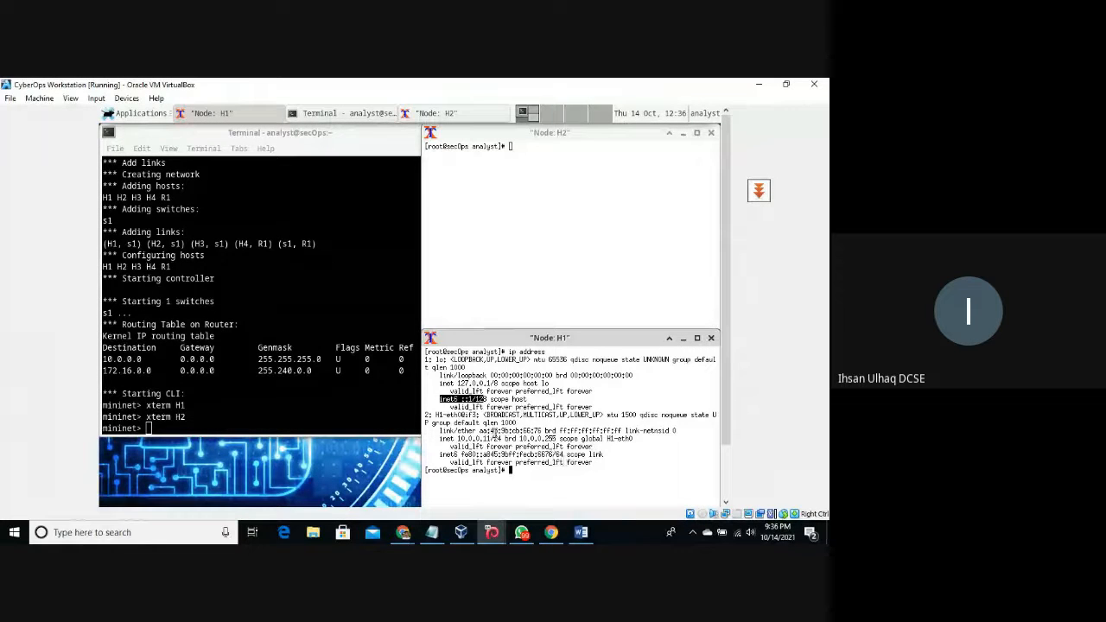
{"action": "left_click", "coordinate": [447, 414]}
{"action": "left_click_drag", "start_coordinate": [447, 414], "coordinate": [464, 414]}
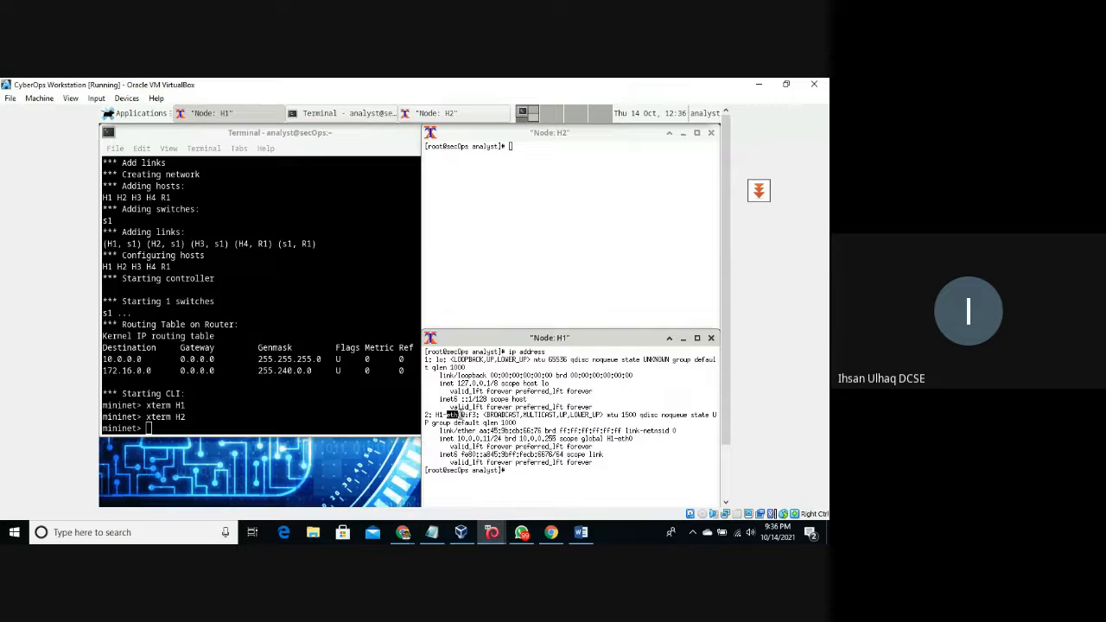
{"action": "mouse_move", "coordinate": [581, 532]}
{"action": "left_click_drag", "start_coordinate": [505, 438], "coordinate": [455, 439]}
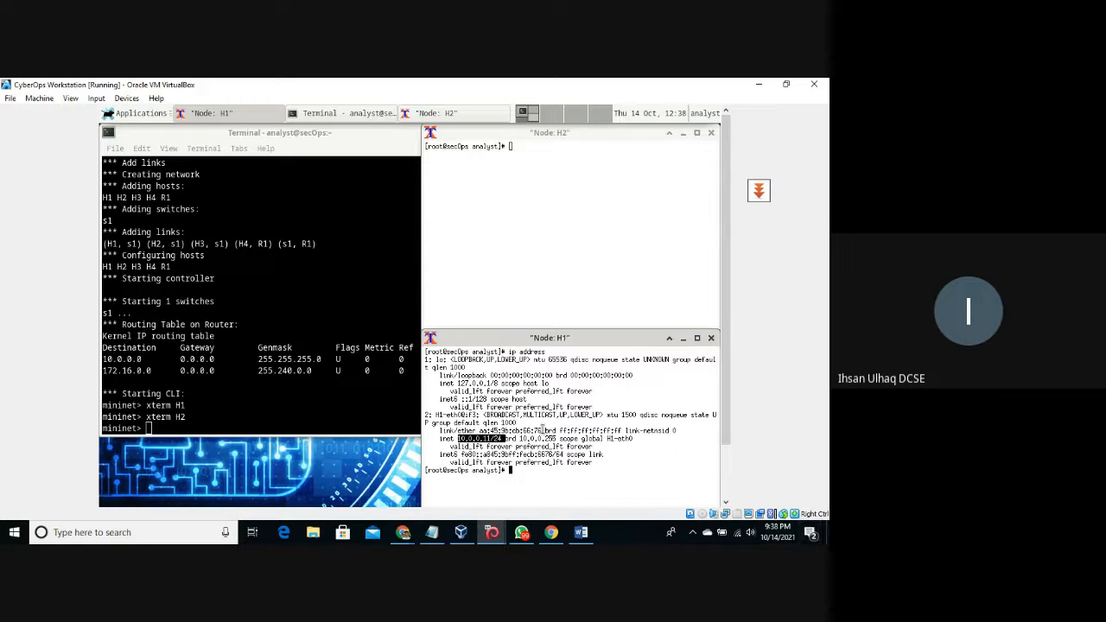
{"action": "left_click_drag", "start_coordinate": [542, 431], "coordinate": [480, 431]}
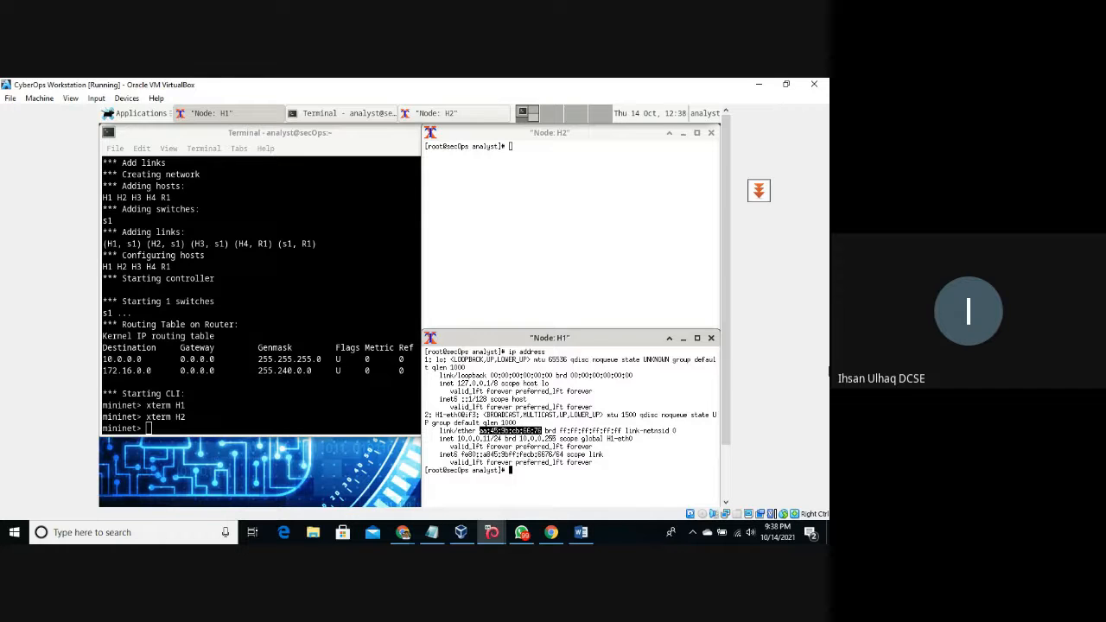
{"action": "left_click", "coordinate": [460, 460]}
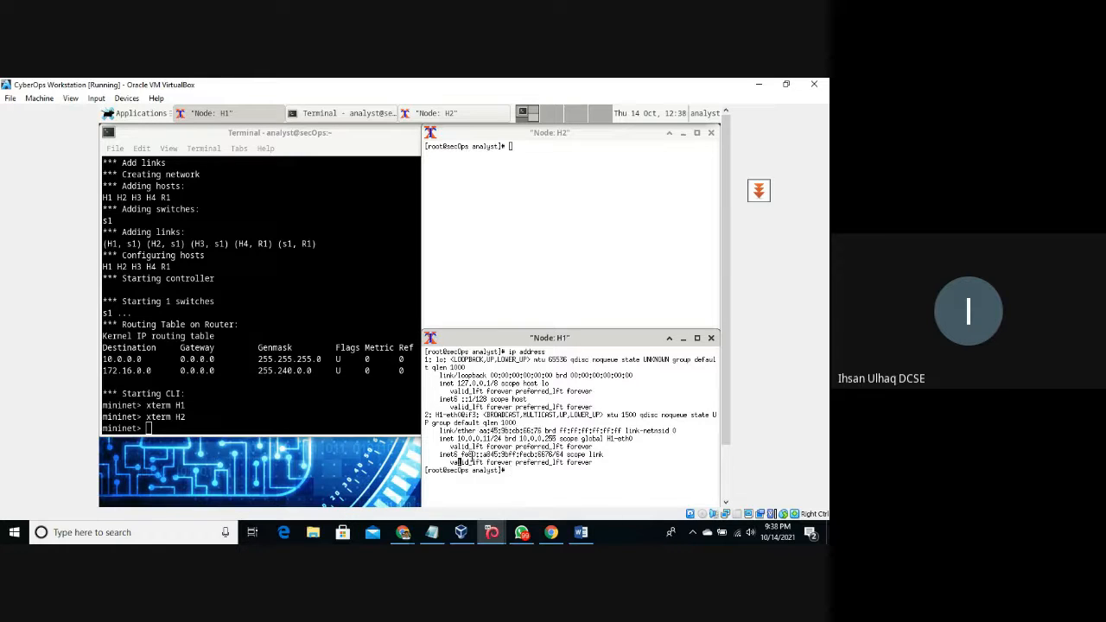
{"action": "left_click_drag", "start_coordinate": [460, 462], "coordinate": [435, 454]}
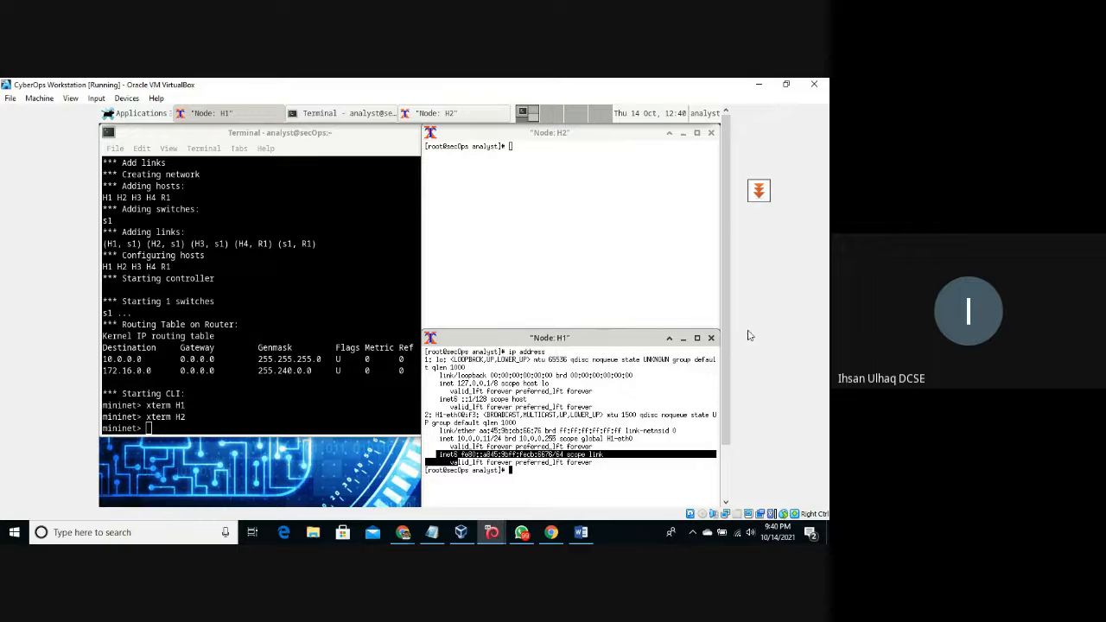
- Run ip address in the H2 terminal and highlight the H2-eth0 interface name, MAC address and IPv4 address
{"action": "left_click", "coordinate": [536, 147]}
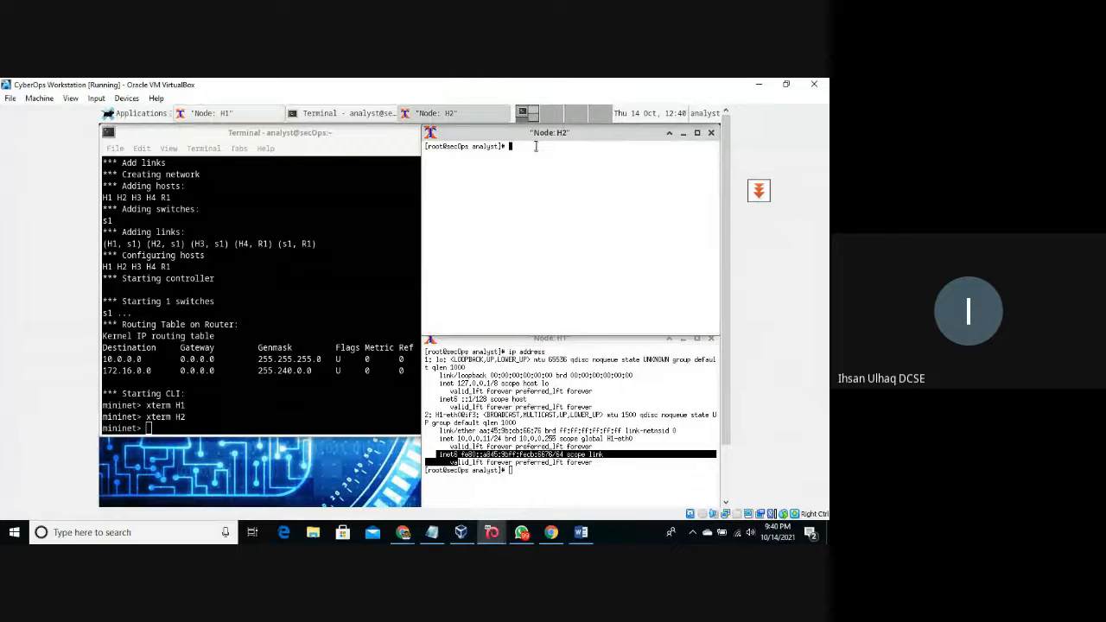
{"action": "type", "text": "i"}
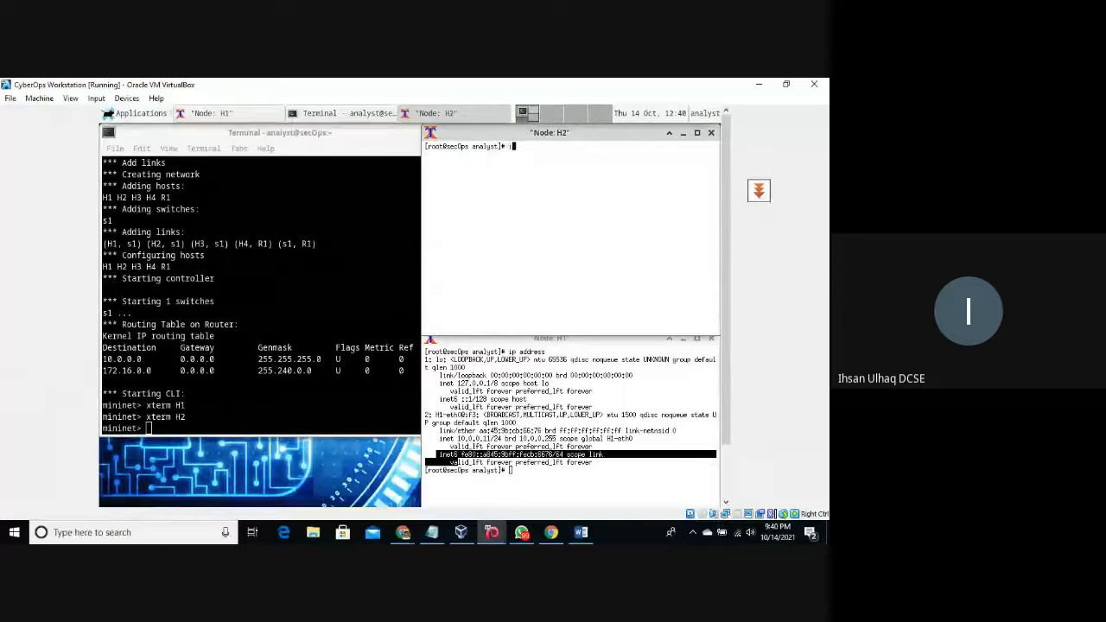
{"action": "type", "text": "p address"}
{"action": "key", "text": "Return"}
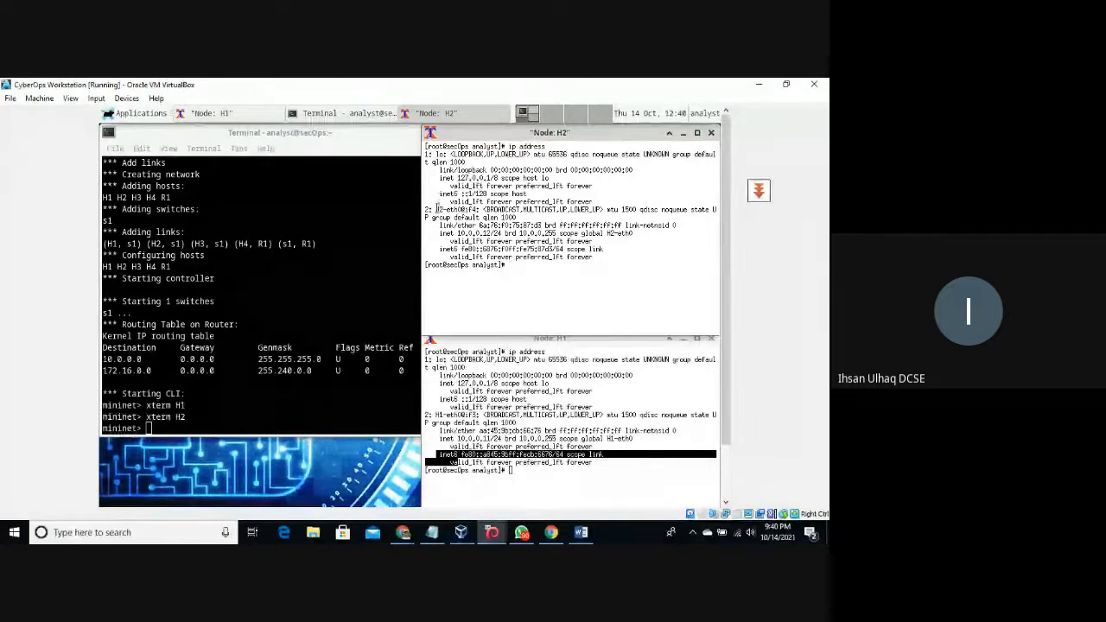
{"action": "left_click_drag", "start_coordinate": [436, 209], "coordinate": [462, 210]}
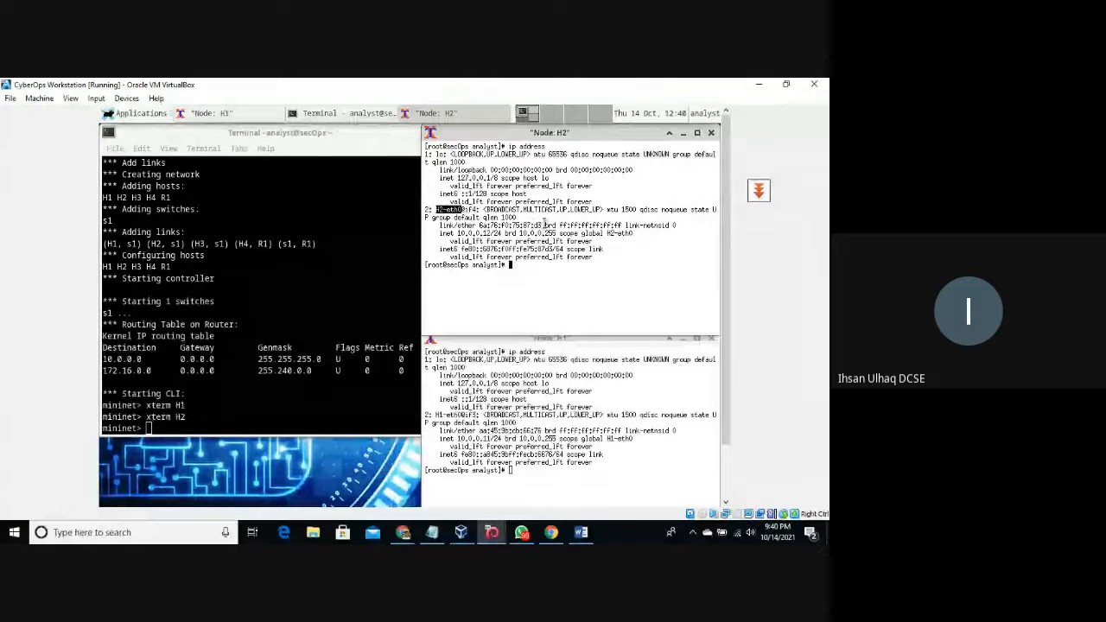
{"action": "left_click_drag", "start_coordinate": [542, 225], "coordinate": [480, 225]}
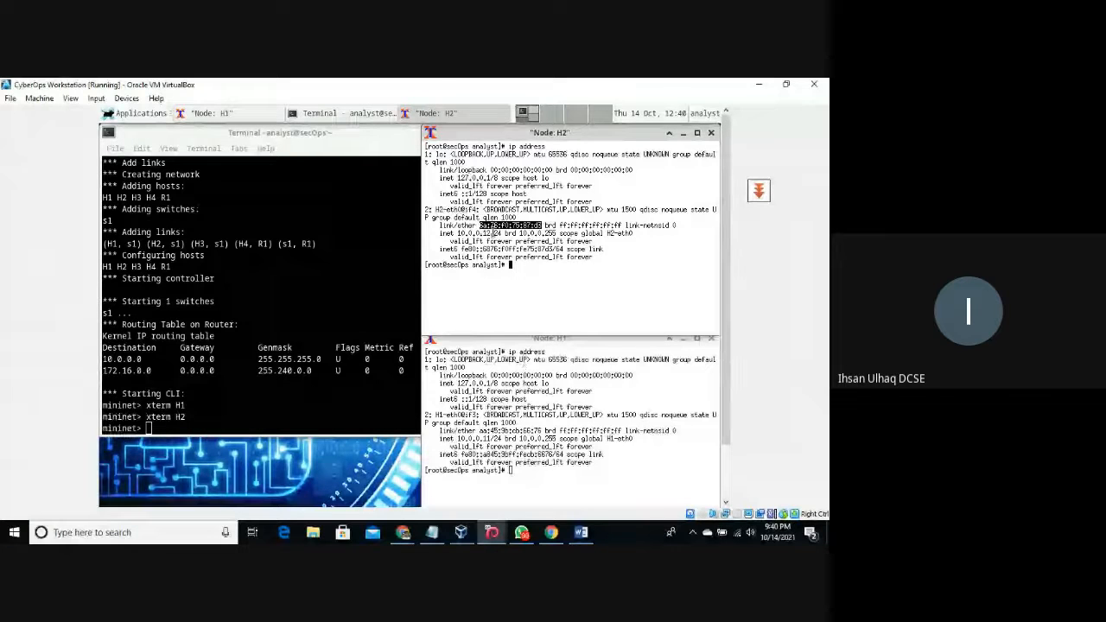
{"action": "left_click_drag", "start_coordinate": [505, 233], "coordinate": [457, 234]}
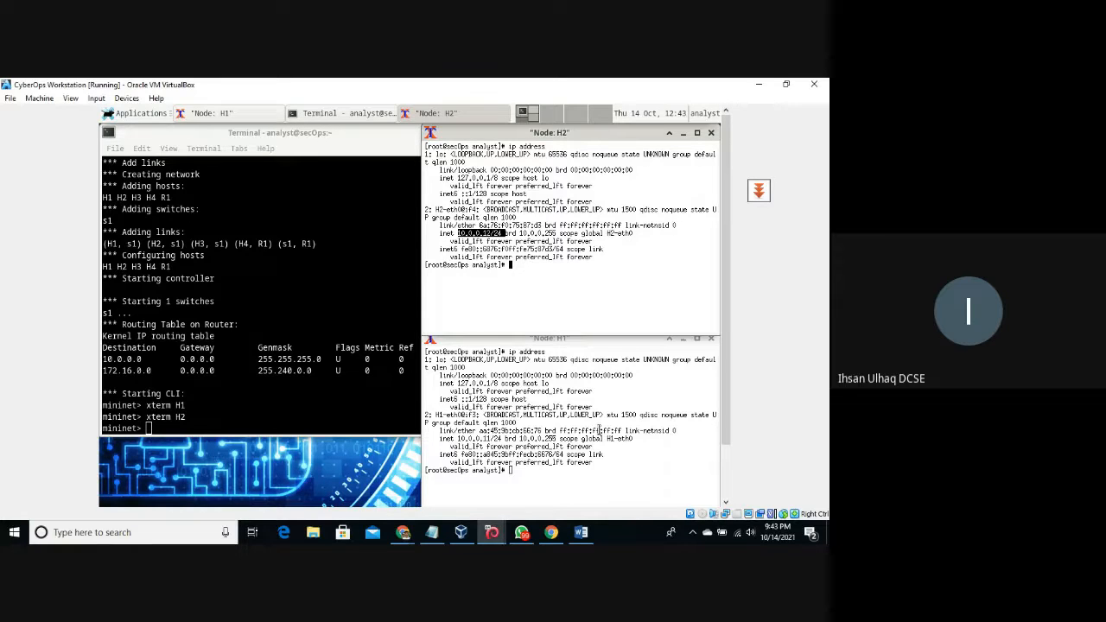
- Launch Wireshark from the H1 terminal with wireshark & and start a live capture on the H1-eth0 interface
{"action": "left_click", "coordinate": [529, 477]}
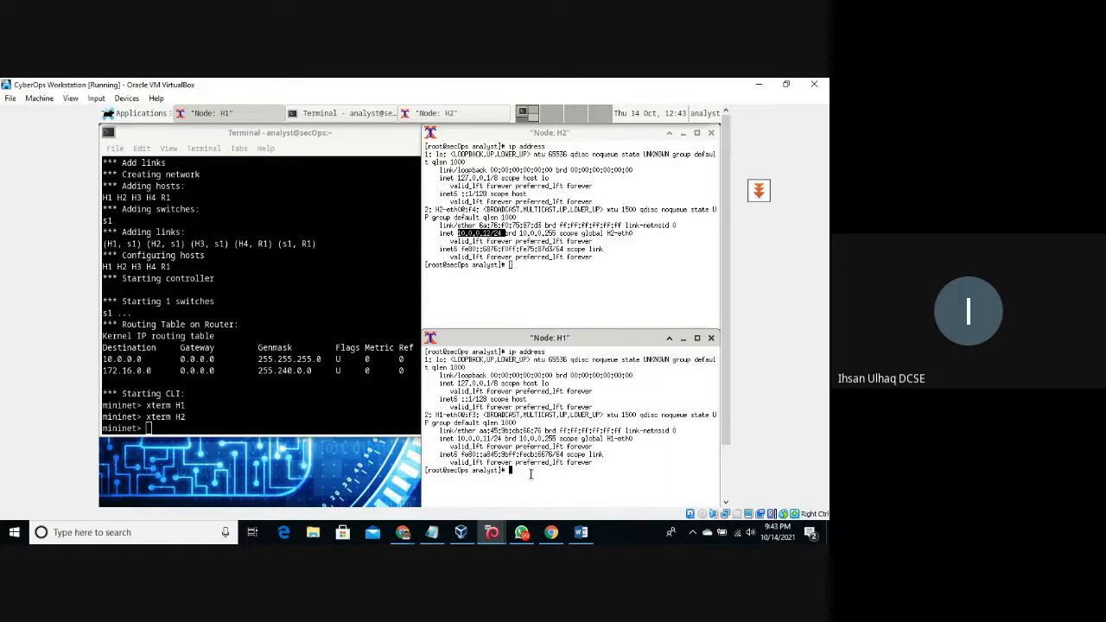
{"action": "type", "text": "wireshark "}
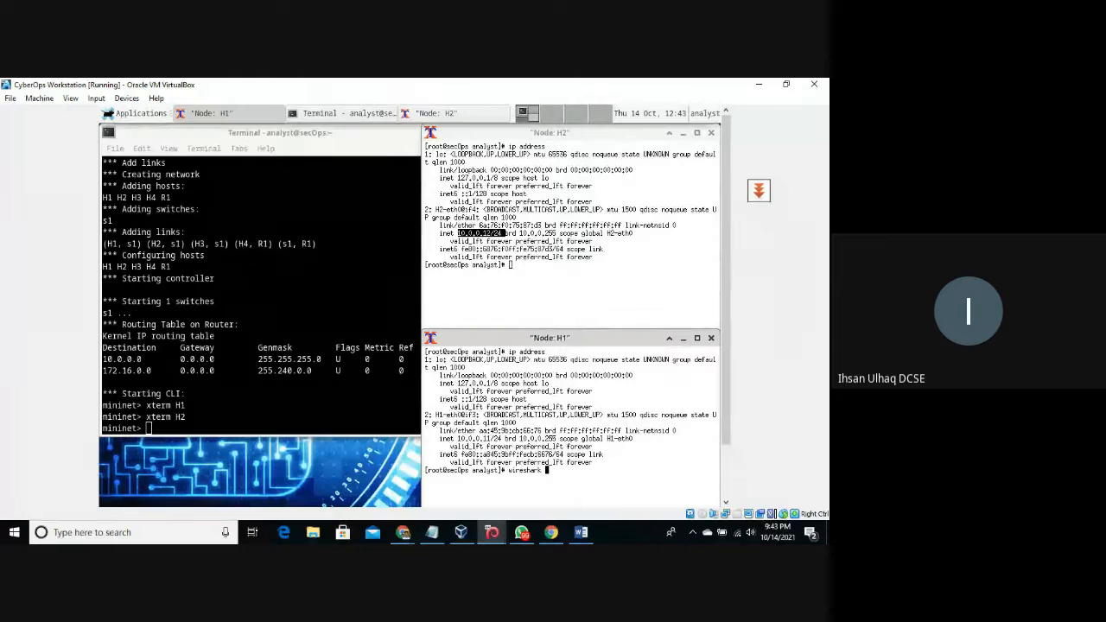
{"action": "type", "text": "&"}
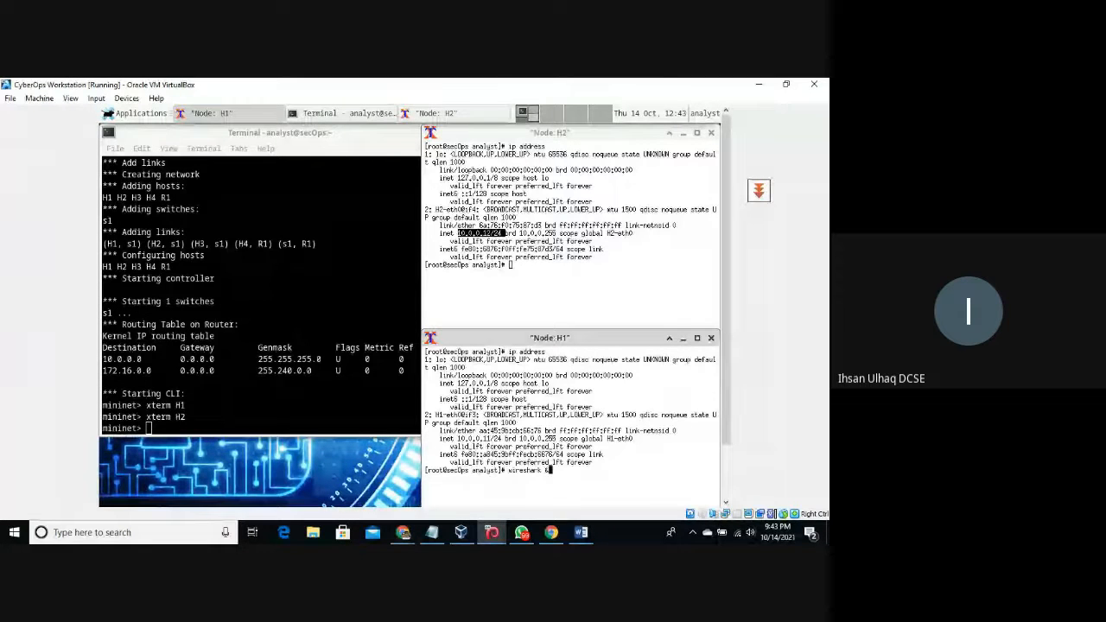
{"action": "key", "text": "Return"}
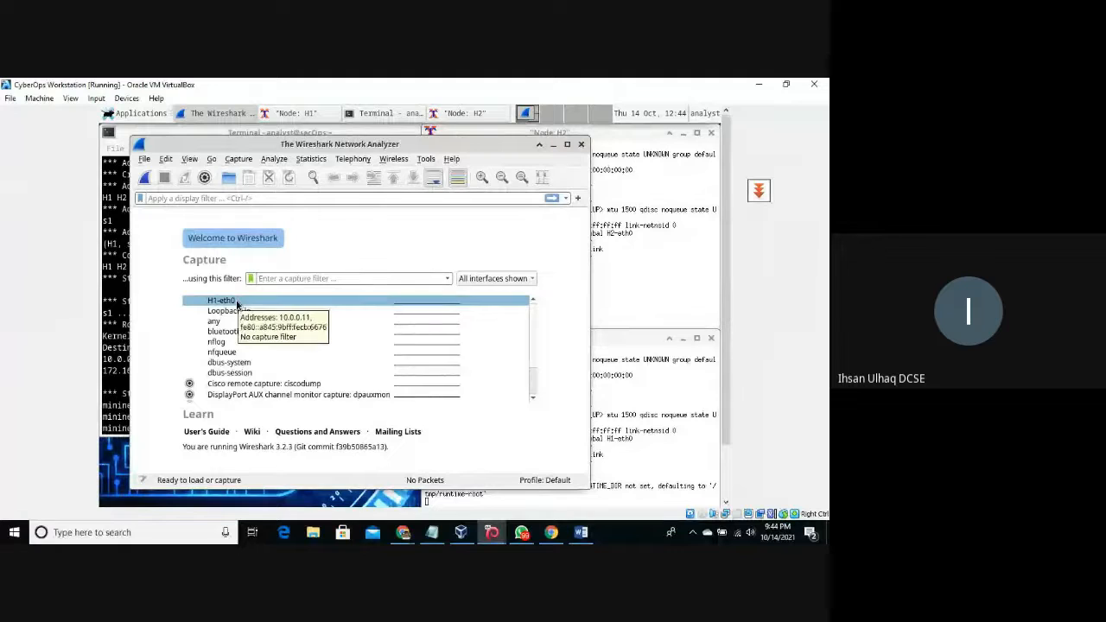
{"action": "left_click", "coordinate": [240, 302]}
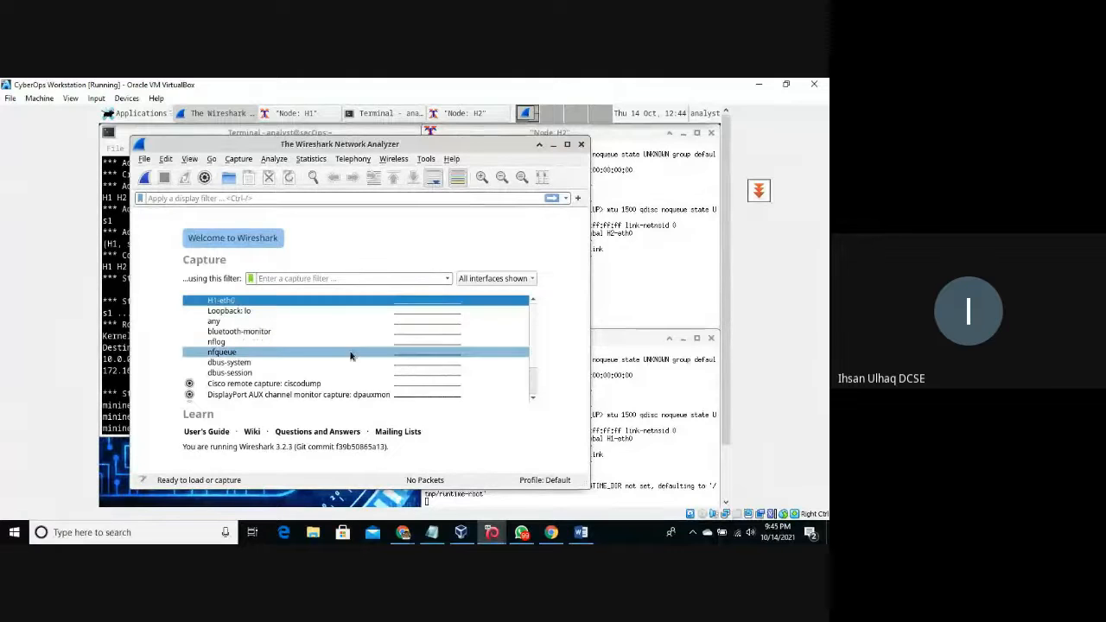
{"action": "left_click", "coordinate": [145, 182]}
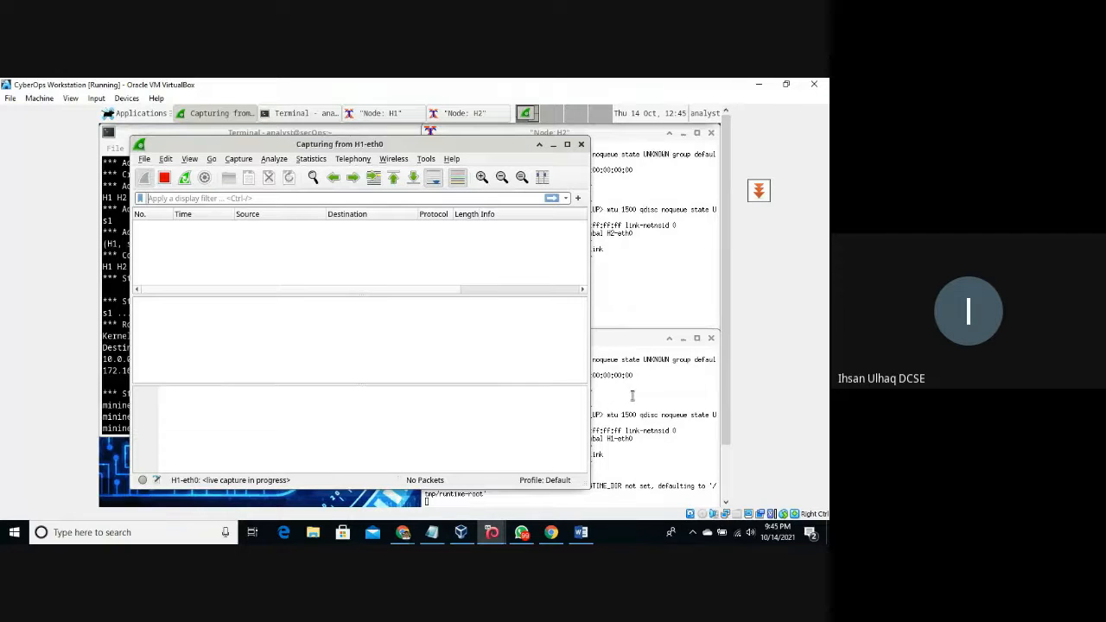
- Bring the H2 and H1 terminals in front of Wireshark and move the H1 window up to expose its prompt
{"action": "left_click", "coordinate": [647, 304]}
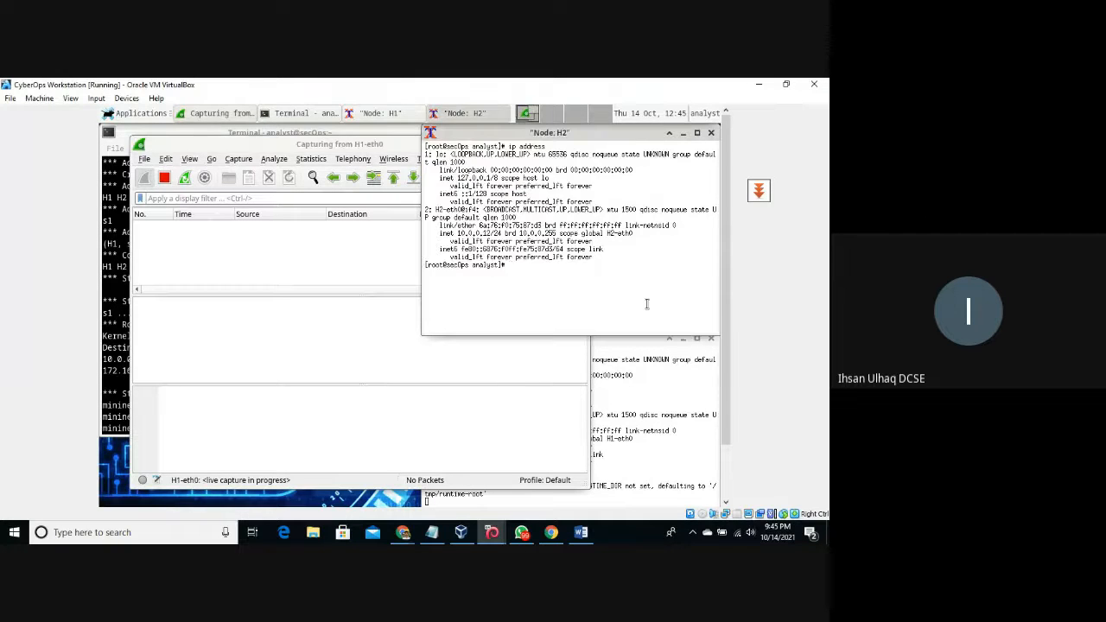
{"action": "left_click", "coordinate": [632, 413]}
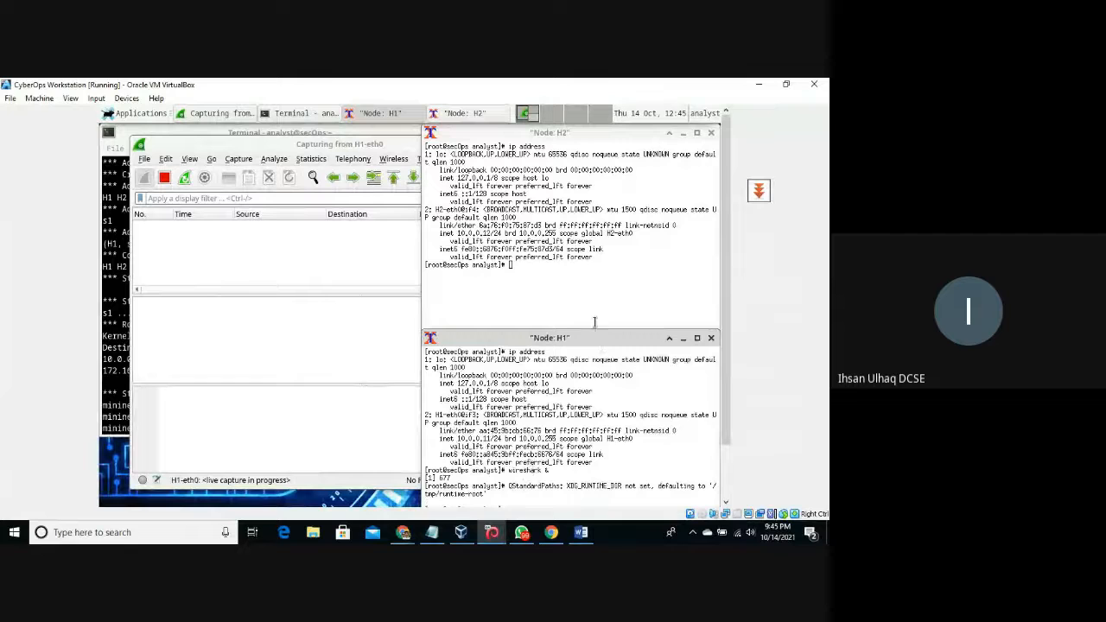
{"action": "left_click_drag", "start_coordinate": [601, 335], "coordinate": [595, 235]}
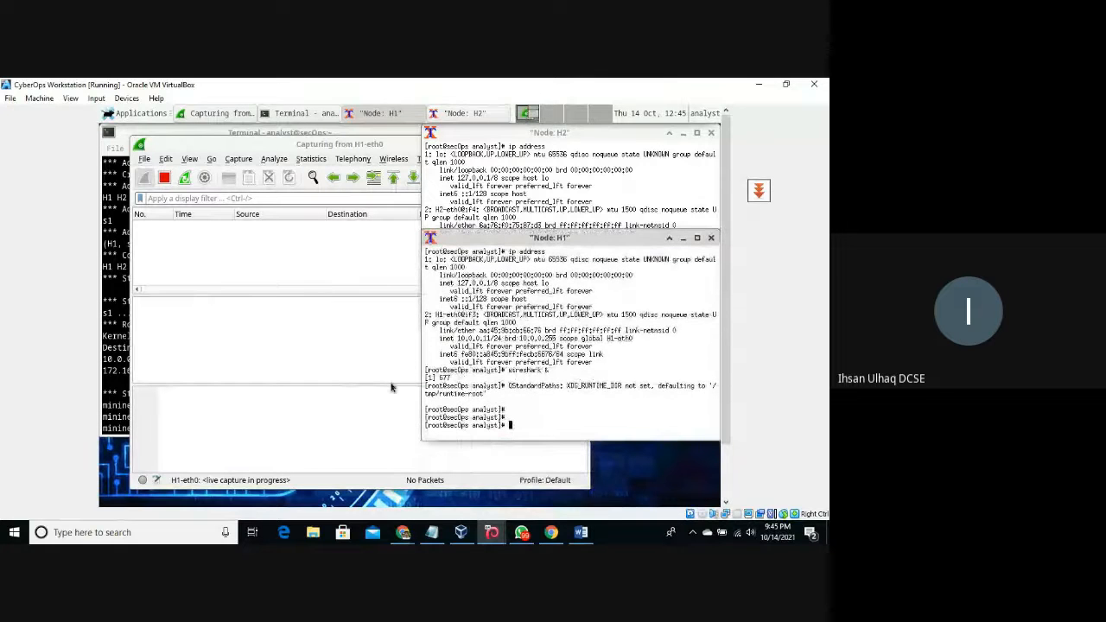
- Send 15 echo requests from H1 to H2 by running ping -c 15 10.0.0.12
{"action": "type", "text": "ping "}
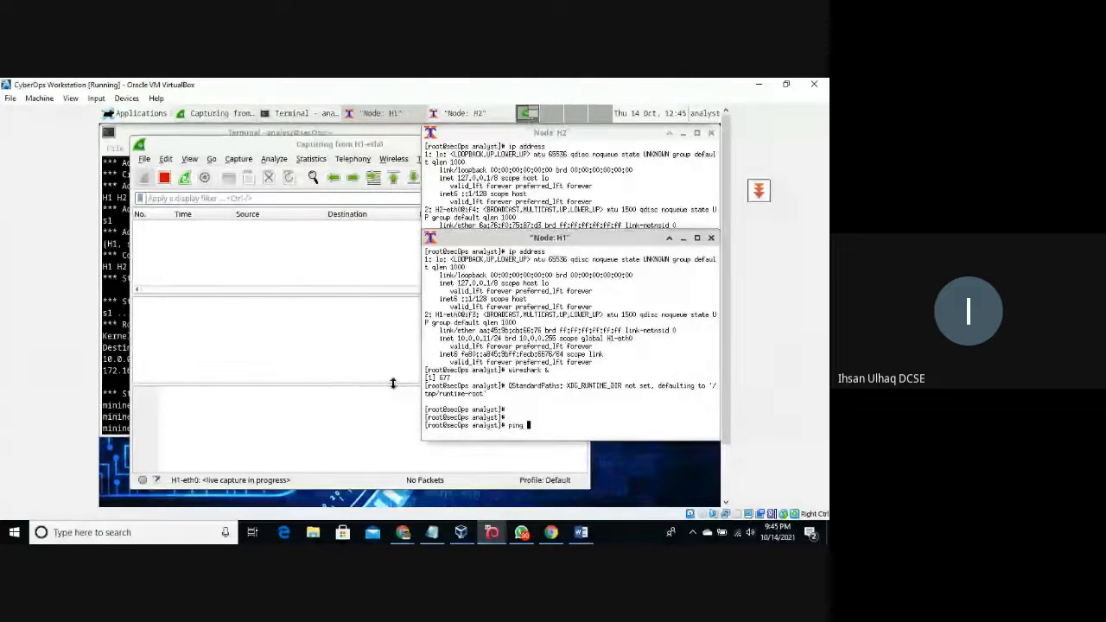
{"action": "type", "text": "10"}
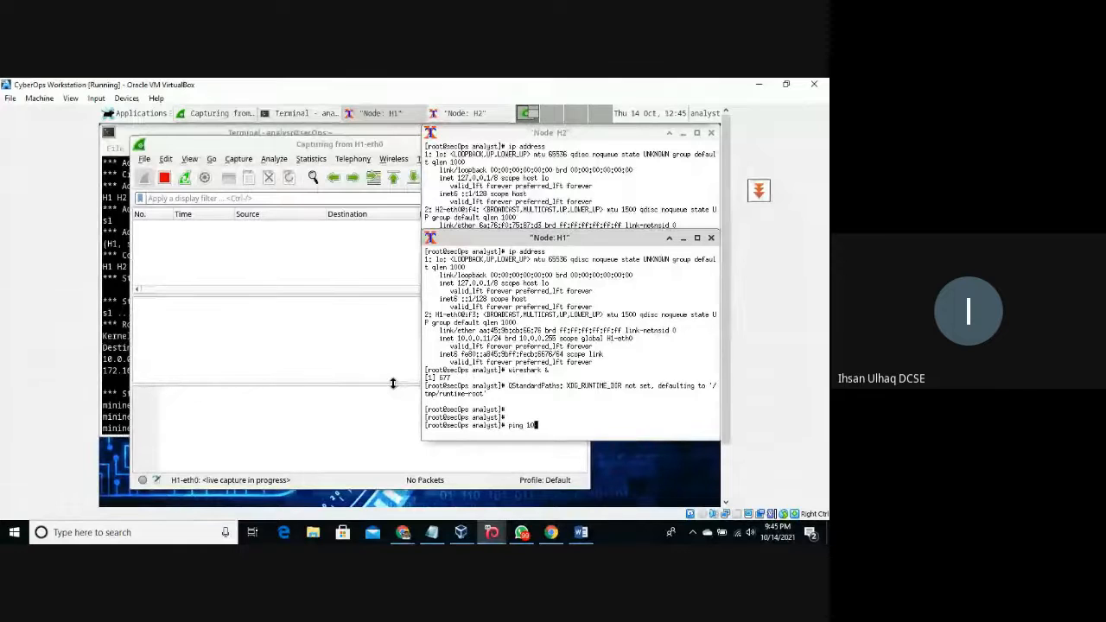
{"action": "type", "text": ".0.0.1"}
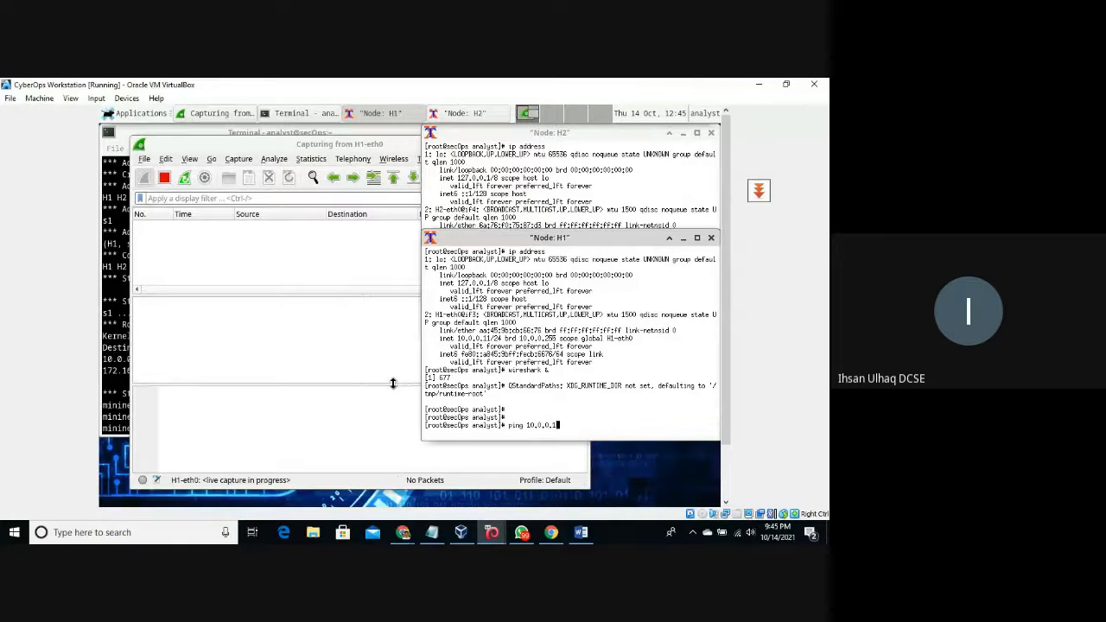
{"action": "type", "text": "2"}
{"action": "key", "text": "BackSpace"}
{"action": "key", "text": "BackSpace"}
{"action": "key", "text": "BackSpace"}
{"action": "key", "text": "BackSpace"}
{"action": "key", "text": "BackSpace"}
{"action": "key", "text": "BackSpace"}
{"action": "key", "text": "BackSpace"}
{"action": "key", "text": "BackSpace"}
{"action": "key", "text": "BackSpace"}
{"action": "type", "text": "-c 15 10.0.0.12"}
{"action": "key", "text": "Return"}
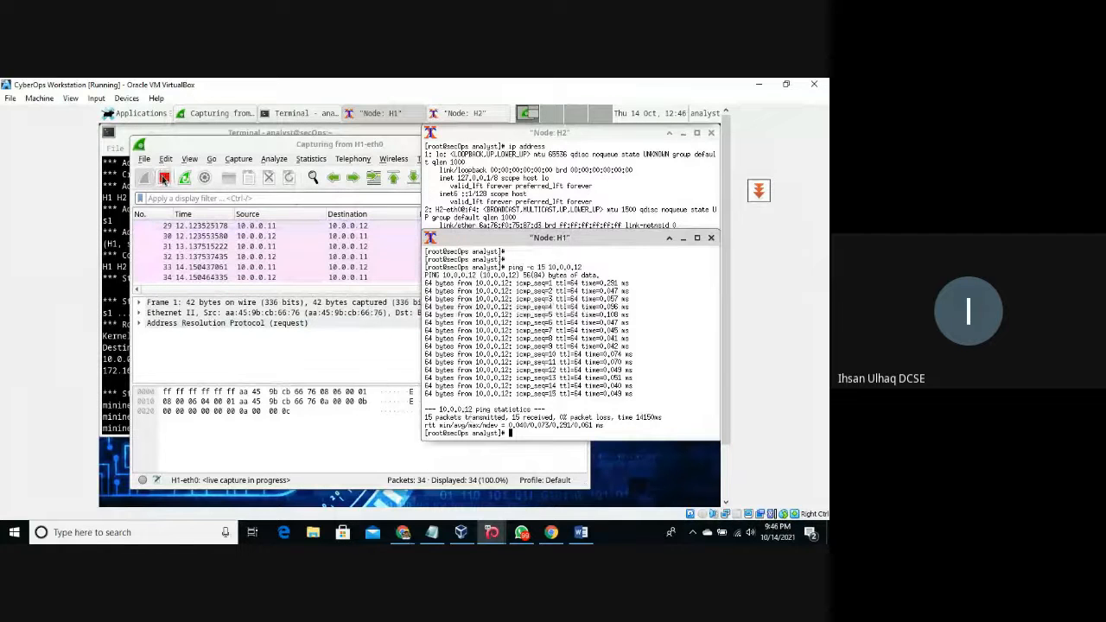
- Stop the live H1-eth0 capture and apply the display filter icmp to the packet list
{"action": "left_click", "coordinate": [164, 177]}
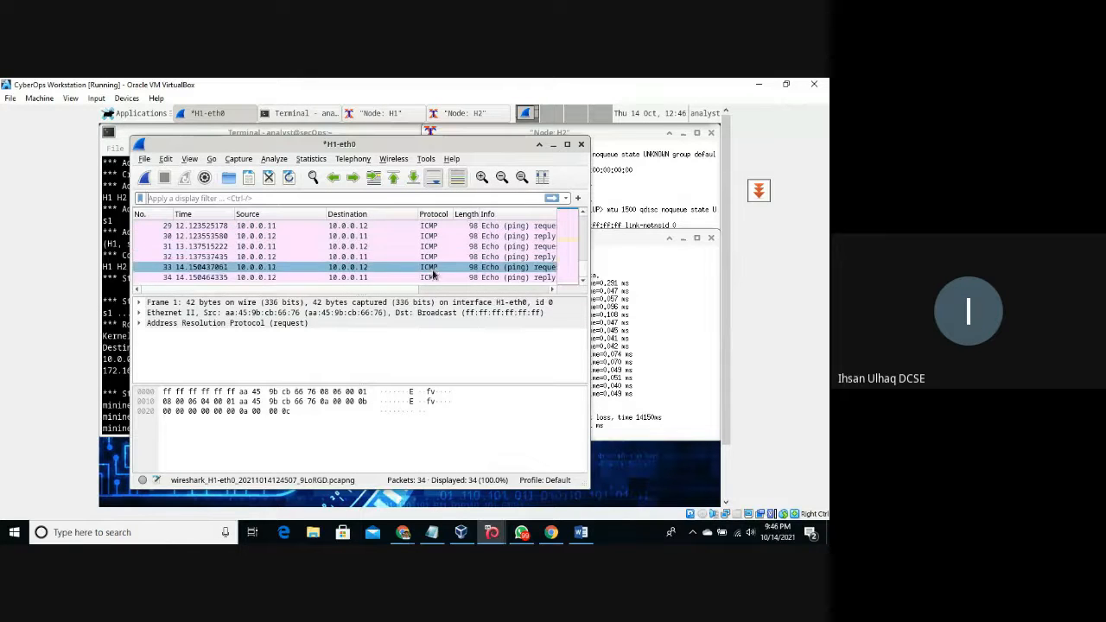
{"action": "left_click_drag", "start_coordinate": [585, 269], "coordinate": [583, 213]}
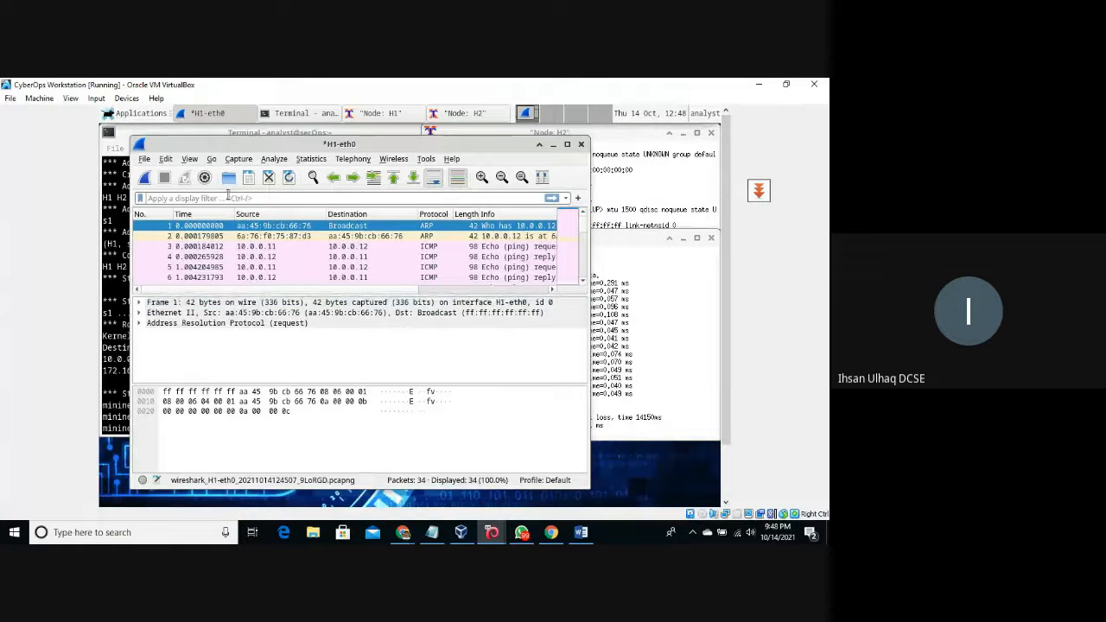
{"action": "left_click", "coordinate": [222, 197]}
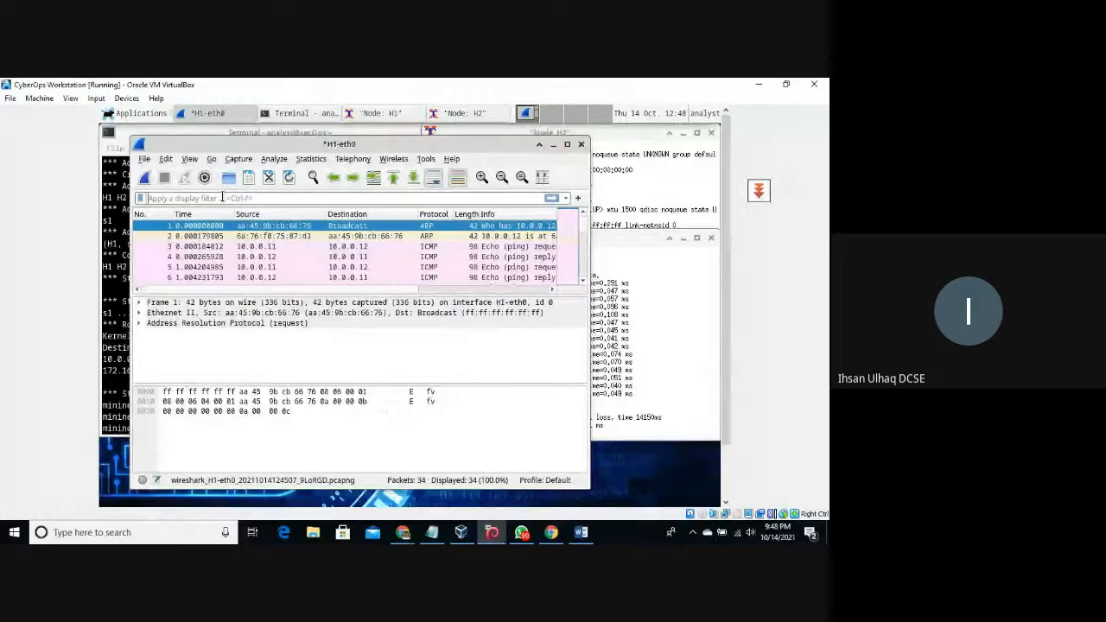
{"action": "type", "text": "icm"}
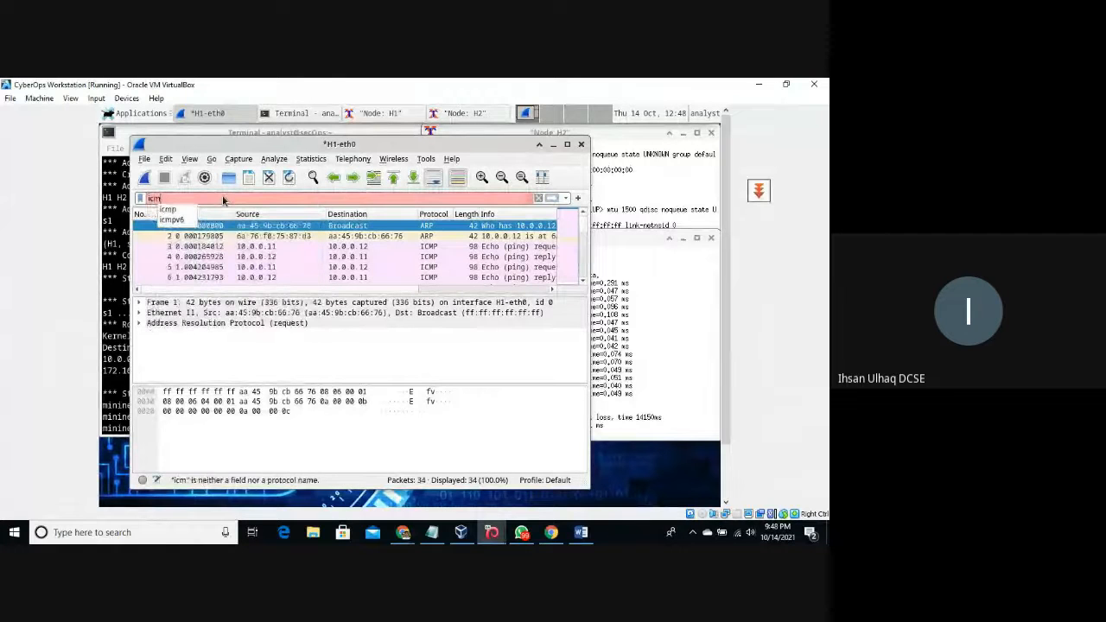
{"action": "type", "text": "p"}
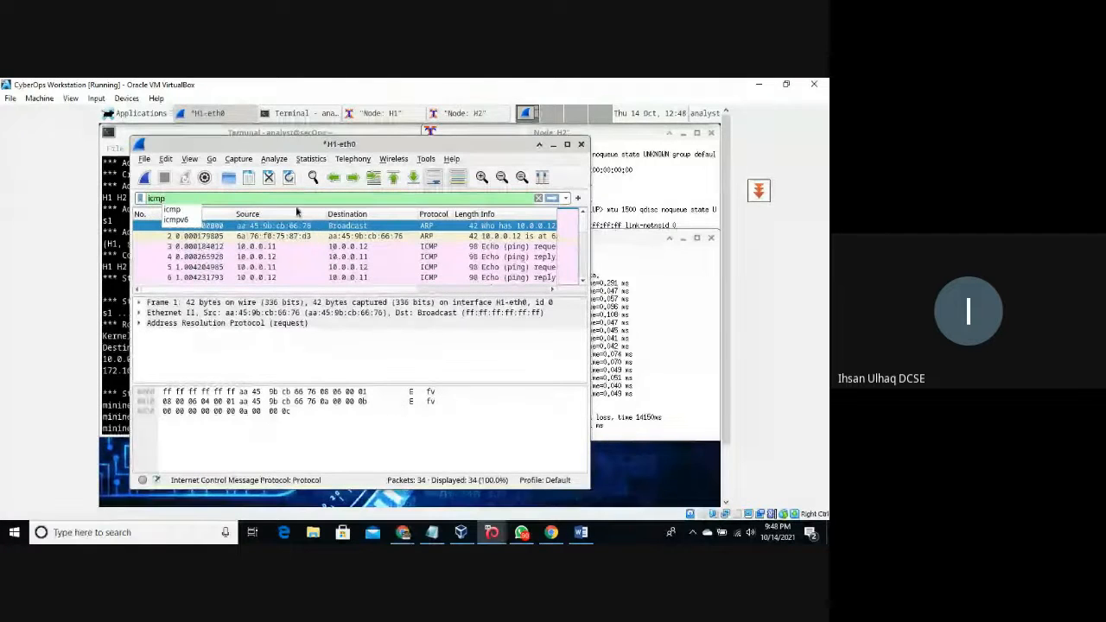
{"action": "left_click", "coordinate": [473, 358]}
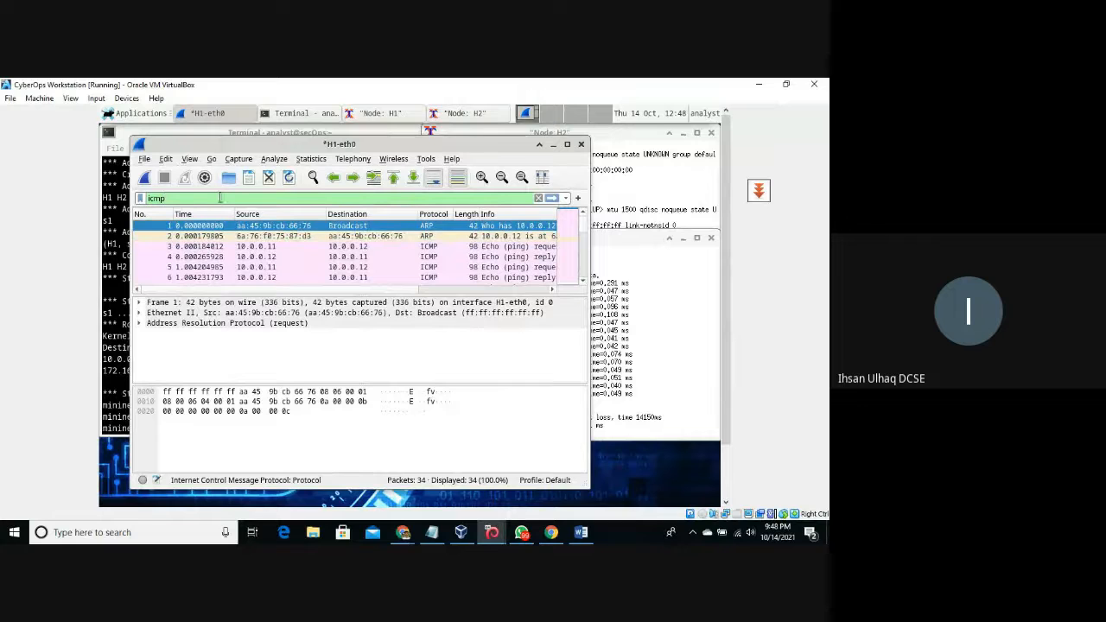
{"action": "left_click", "coordinate": [220, 198]}
{"action": "key", "text": "Return"}
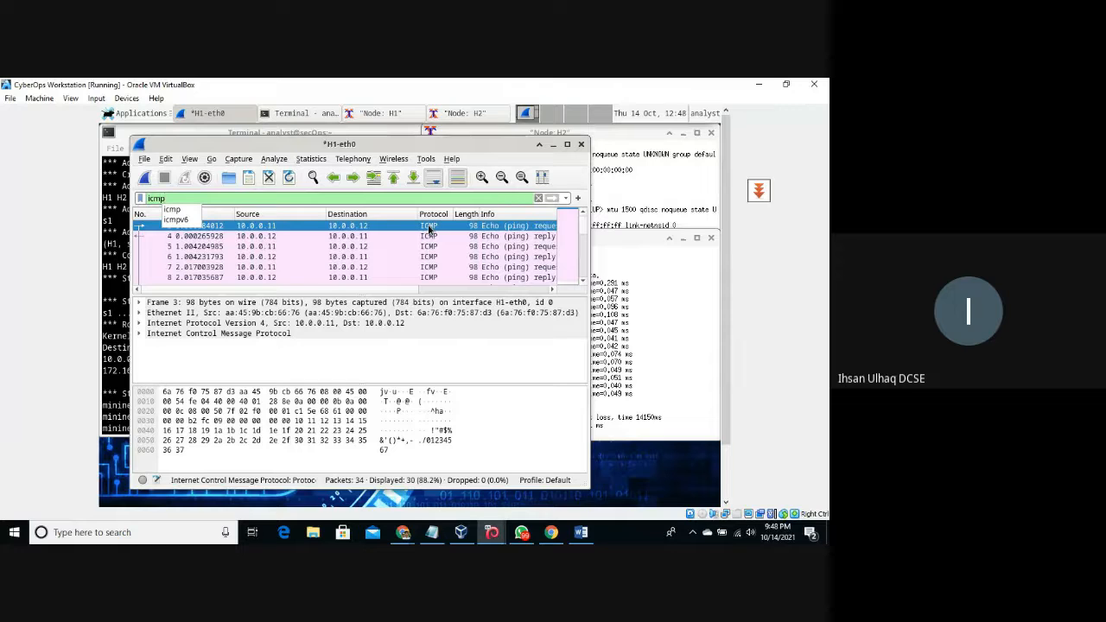
- Expand the Ethernet II header of frame 3 and examine its destination MAC, source MAC and type fields
{"action": "left_click", "coordinate": [137, 314]}
{"action": "left_click", "coordinate": [139, 313]}
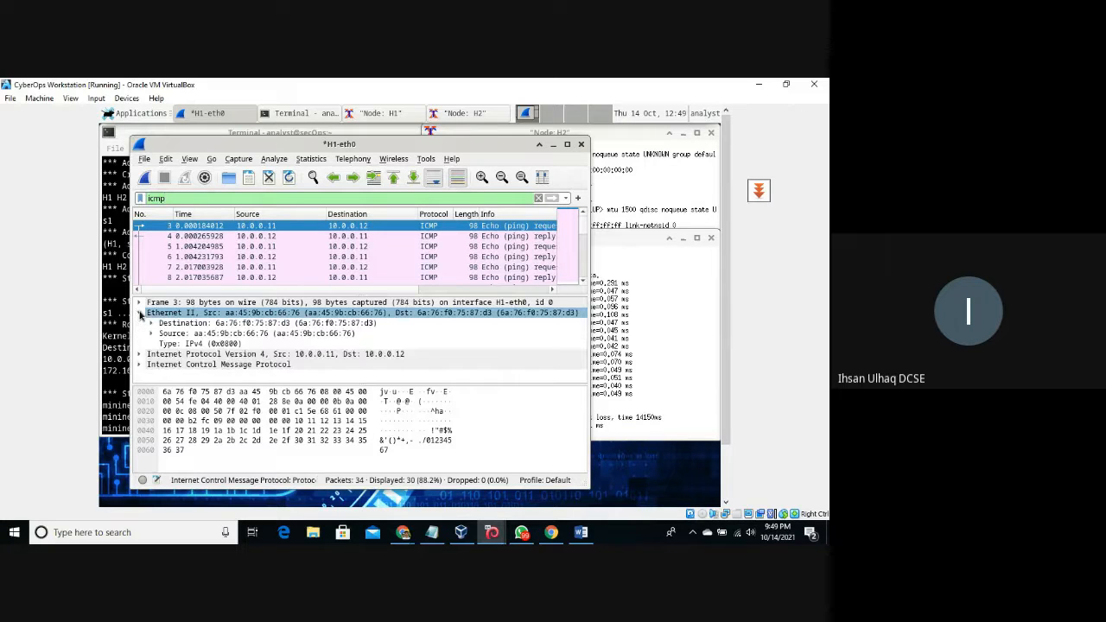
{"action": "left_click", "coordinate": [239, 326]}
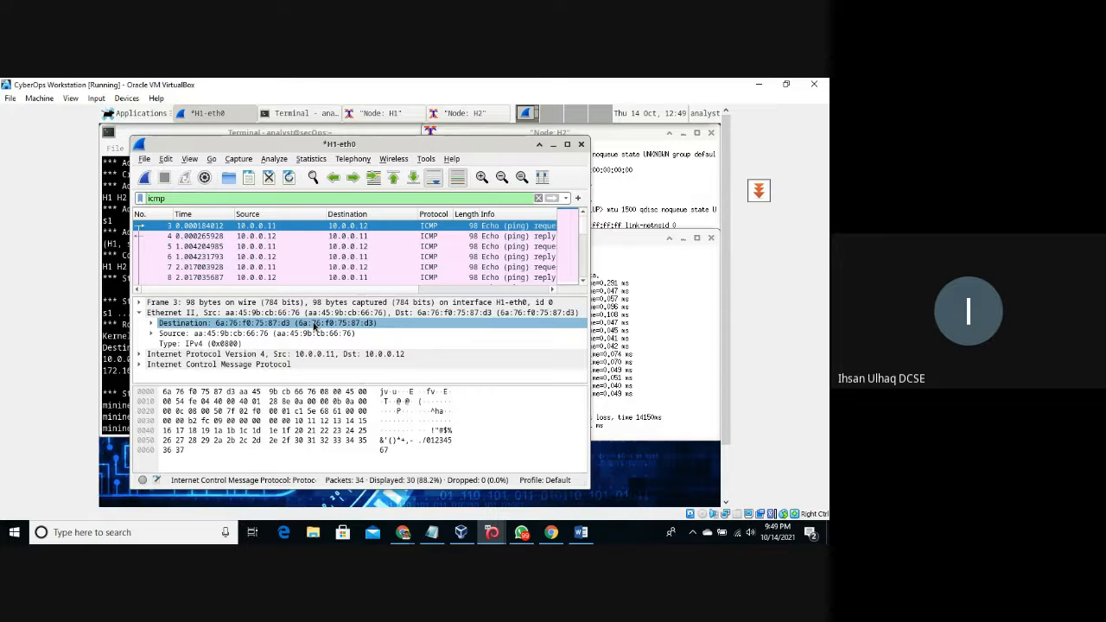
{"action": "left_click", "coordinate": [285, 334]}
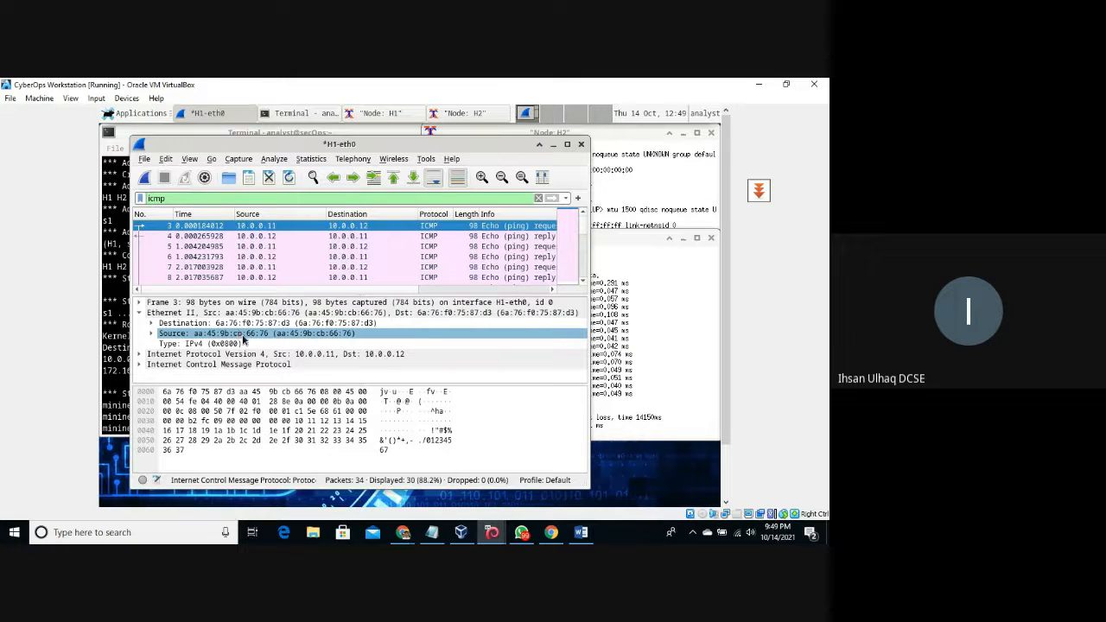
{"action": "left_click", "coordinate": [246, 344]}
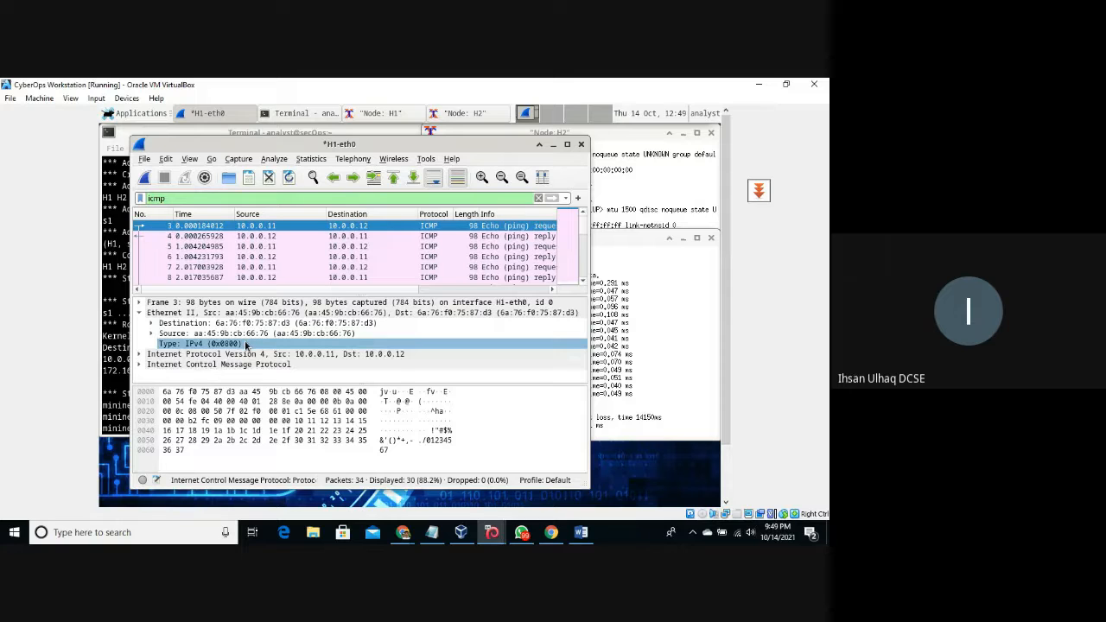
{"action": "left_click", "coordinate": [228, 336]}
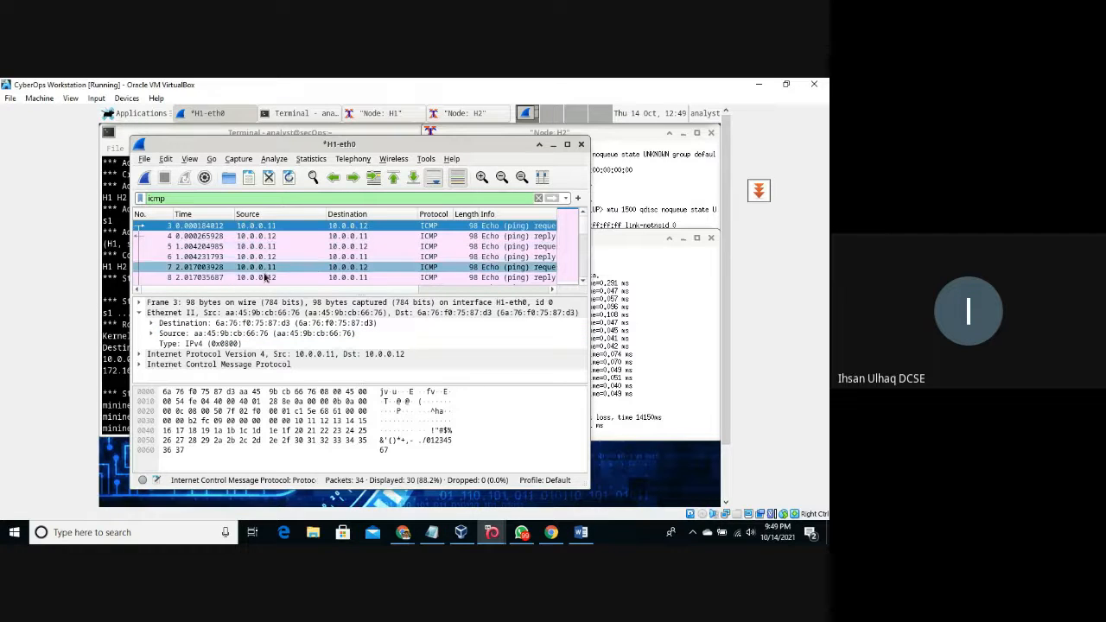
{"action": "left_click", "coordinate": [257, 314]}
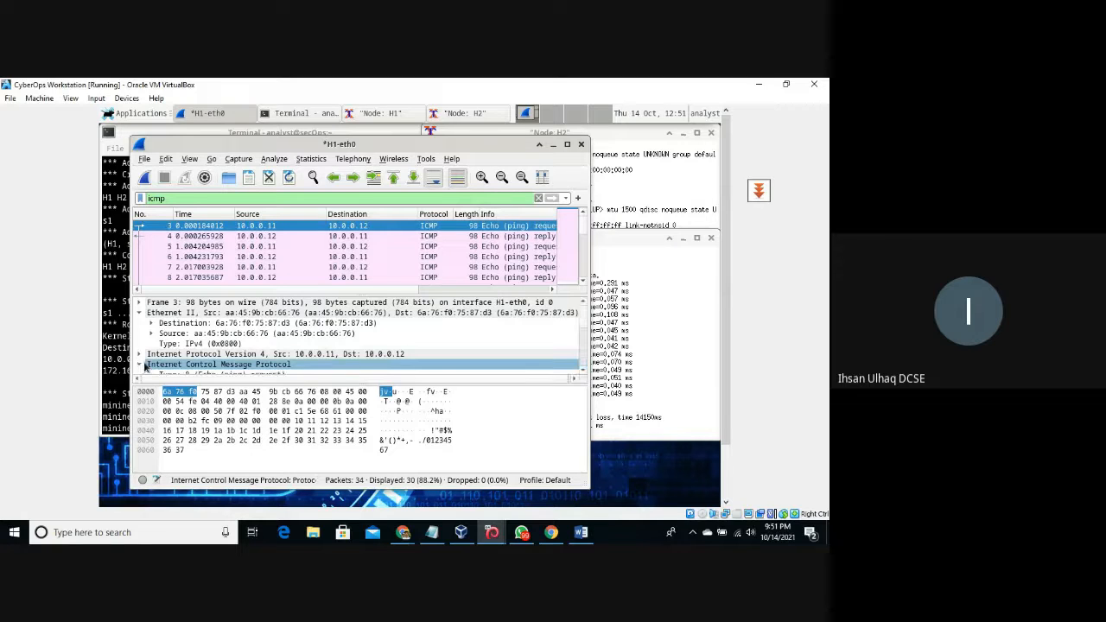
- Expand the Internet Control Message Protocol section of frame 3 and read through its fields down to the data entry
{"action": "left_click", "coordinate": [140, 365]}
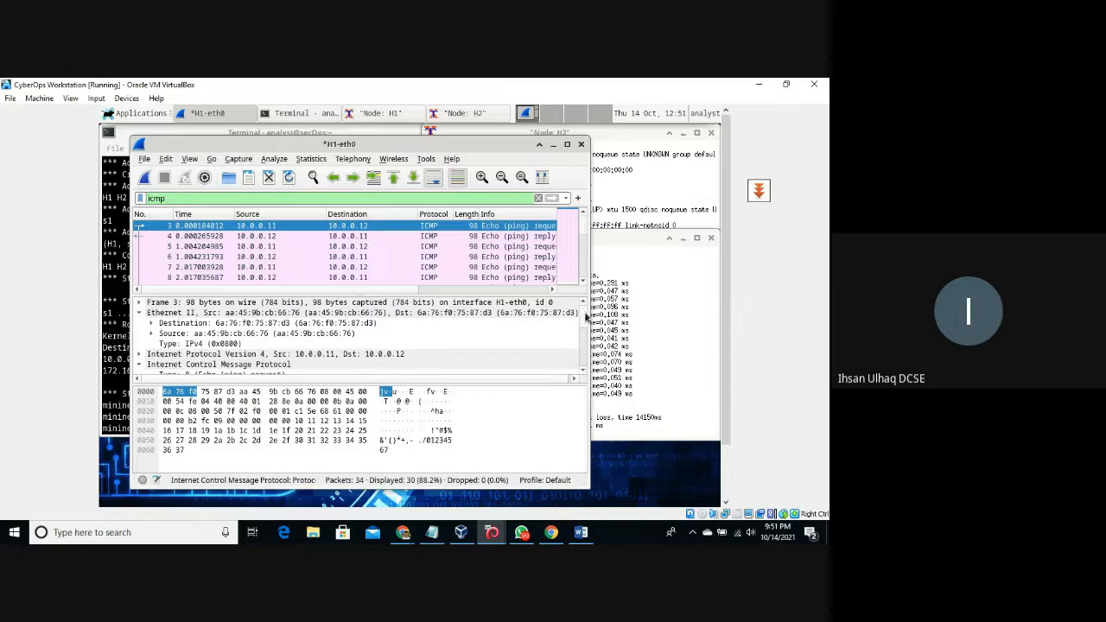
{"action": "left_click_drag", "start_coordinate": [584, 313], "coordinate": [581, 331]}
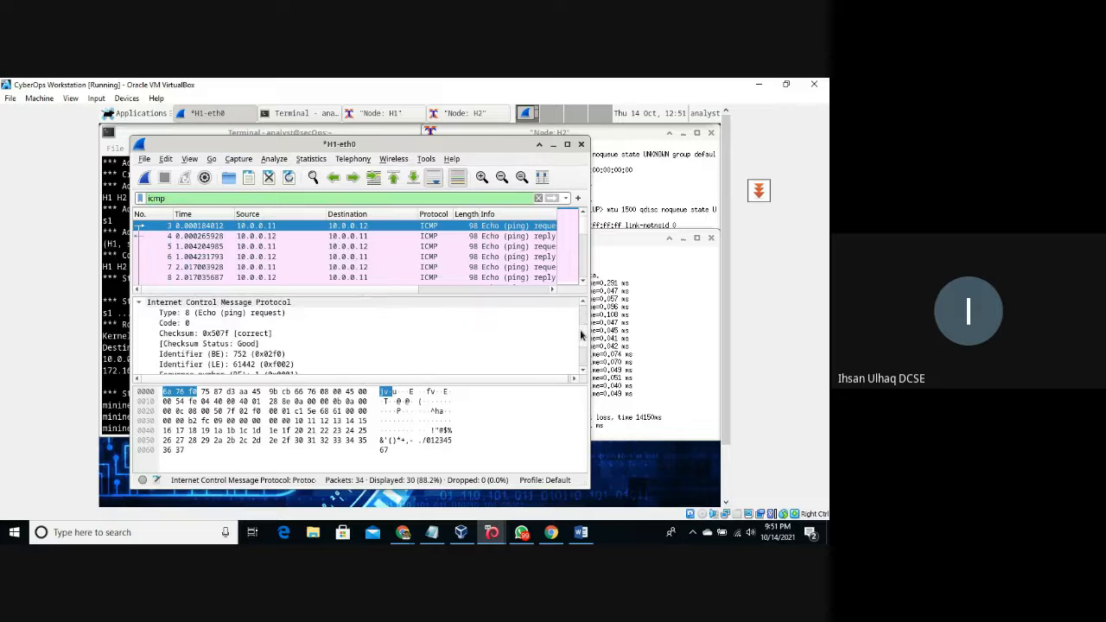
{"action": "left_click", "coordinate": [582, 372]}
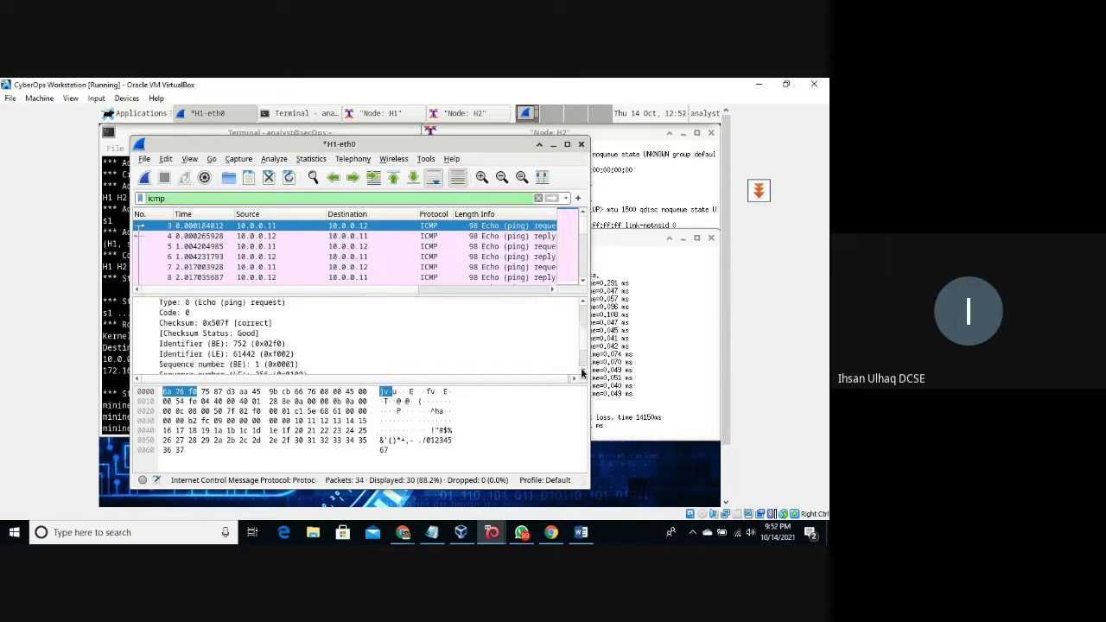
{"action": "left_click", "coordinate": [583, 372]}
{"action": "left_click", "coordinate": [582, 372]}
{"action": "left_click", "coordinate": [582, 371]}
{"action": "left_click", "coordinate": [583, 372]}
{"action": "left_click", "coordinate": [584, 372]}
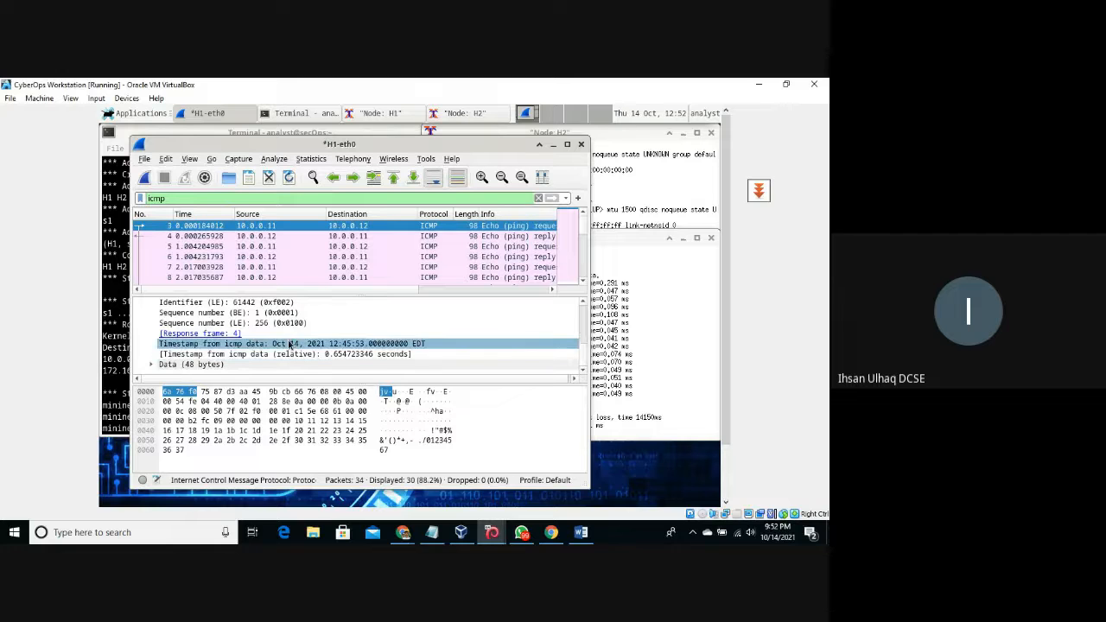
- Expand the ICMP Data entry of frame 3 and select its data field to highlight the payload bytes
{"action": "left_click", "coordinate": [151, 366]}
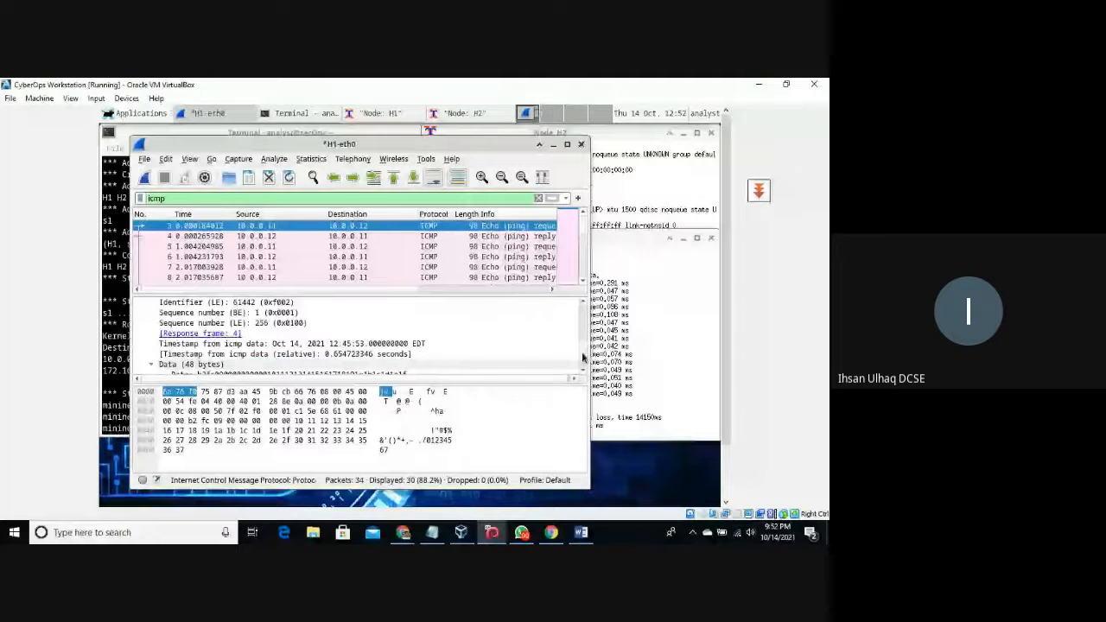
{"action": "left_click", "coordinate": [584, 357]}
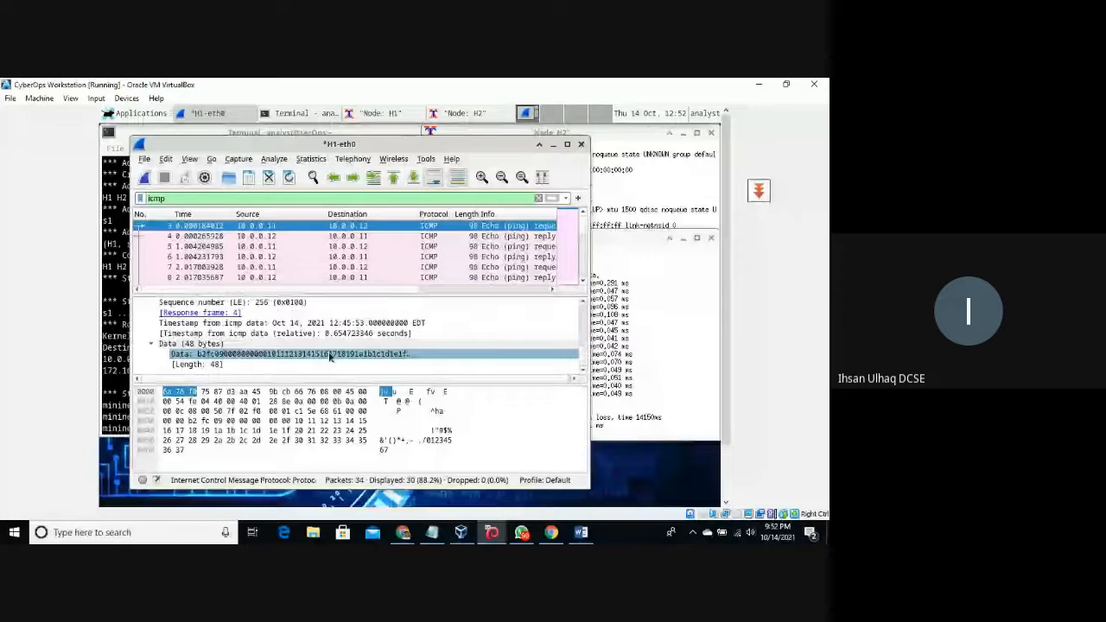
{"action": "left_click", "coordinate": [329, 354]}
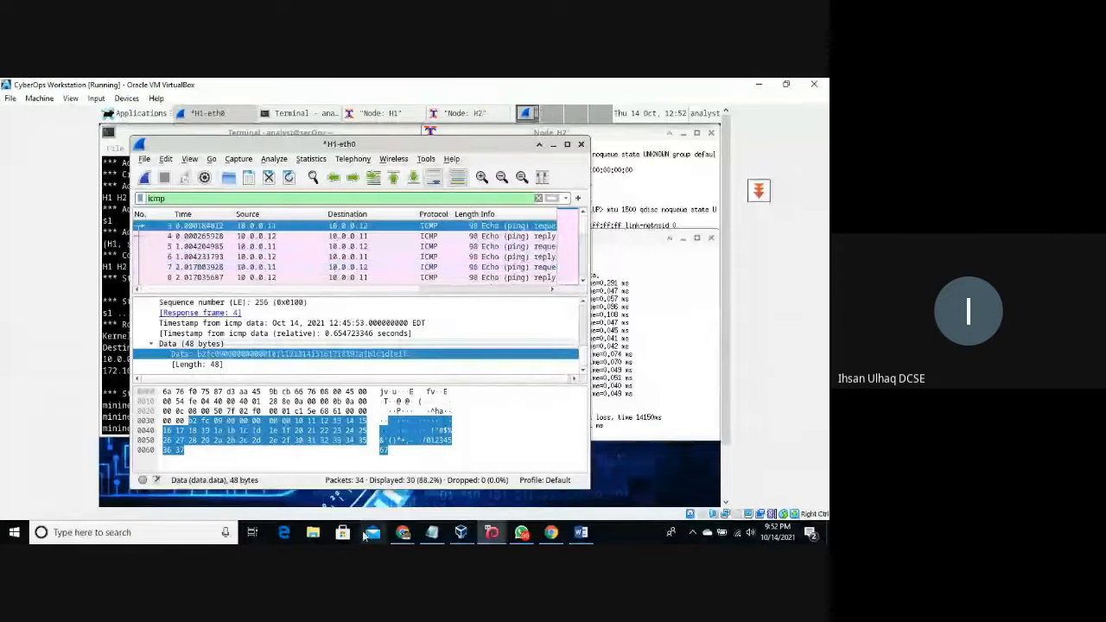
- Switch to the Introduction to Wireshark lab document in Word
{"action": "left_click", "coordinate": [573, 533]}
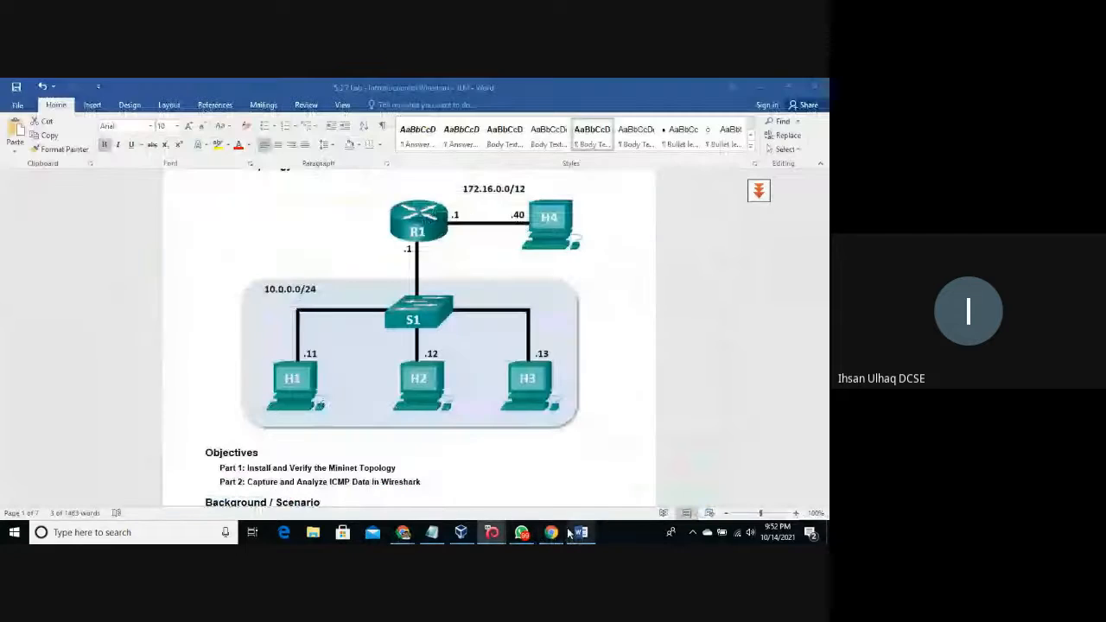